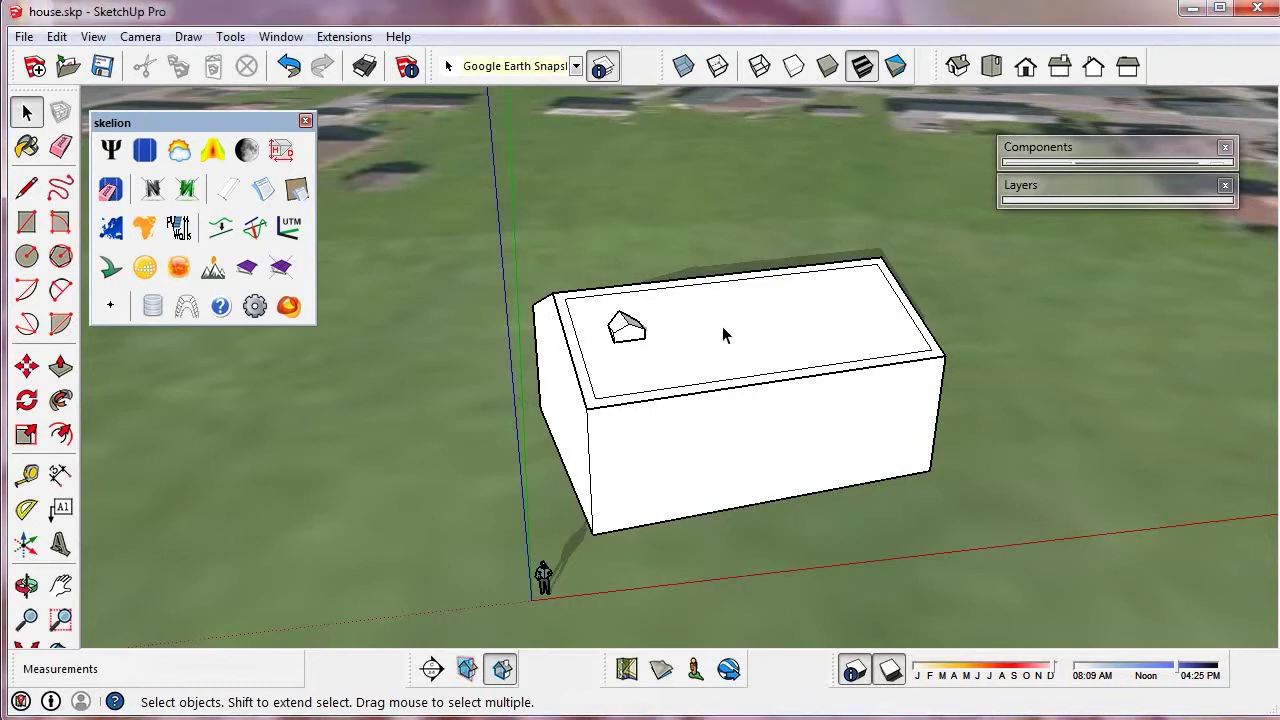
- Select the roof face and set up Sunny Area for 2014/12/21, noon ±2 hours, 2 iterations, joined shadows
left_click(727, 317)
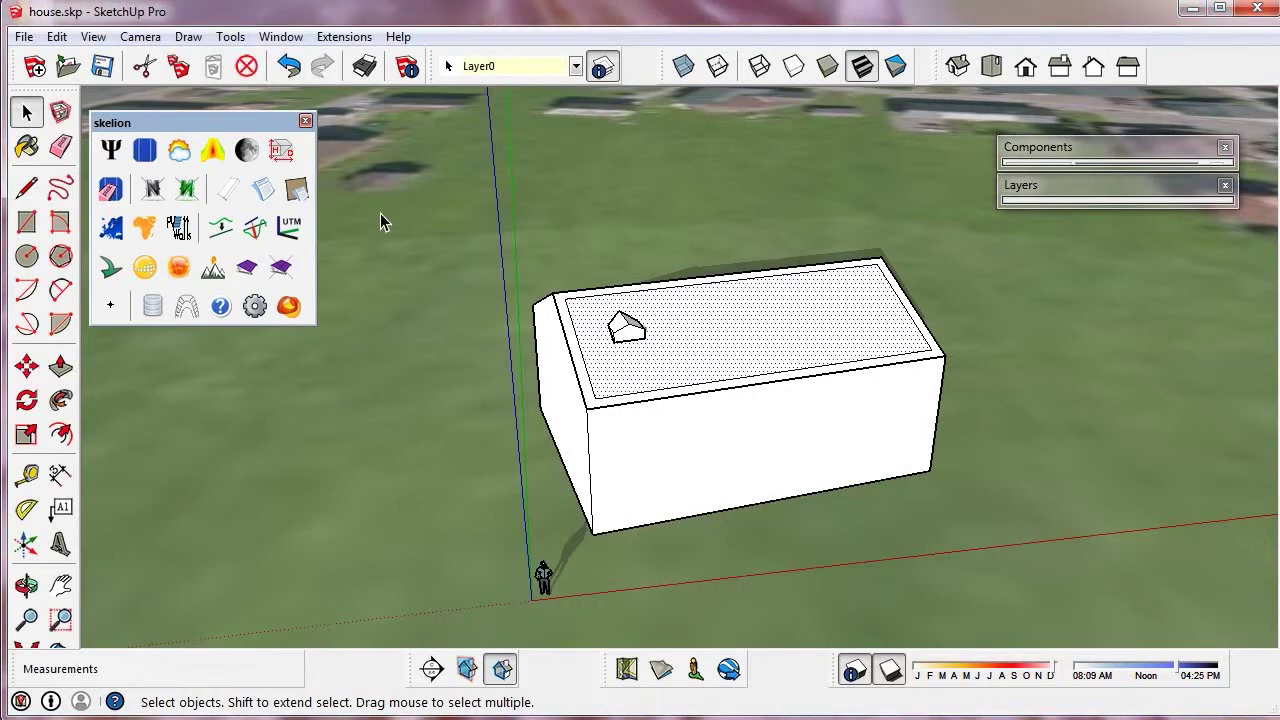
left_click(244, 151)
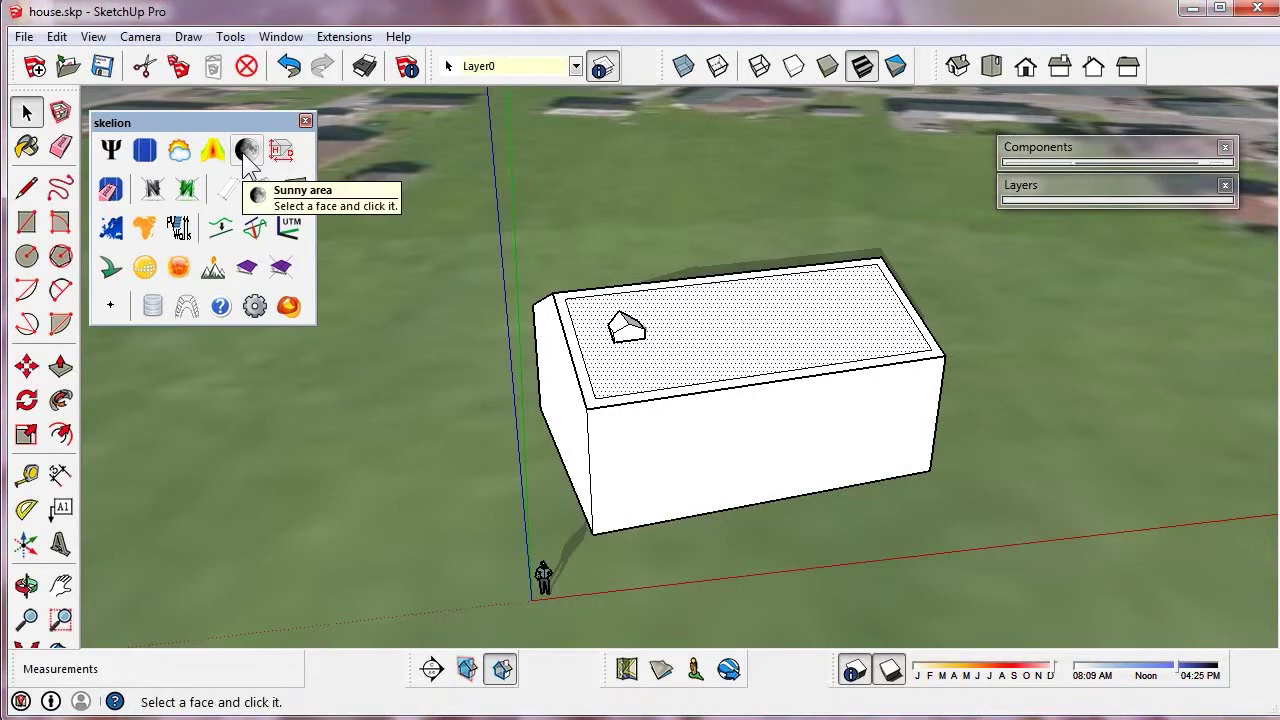
left_click(244, 155)
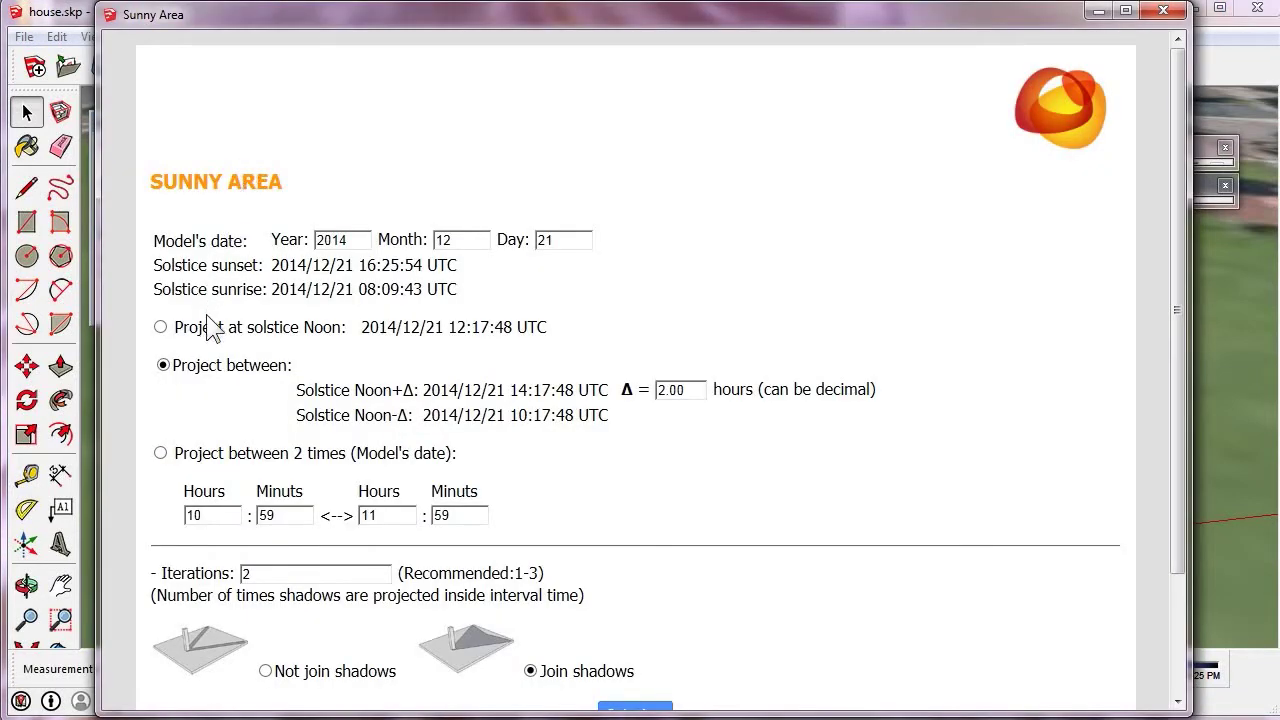
scroll(540, 420, "down", 3)
scroll(545, 435, "up", 2)
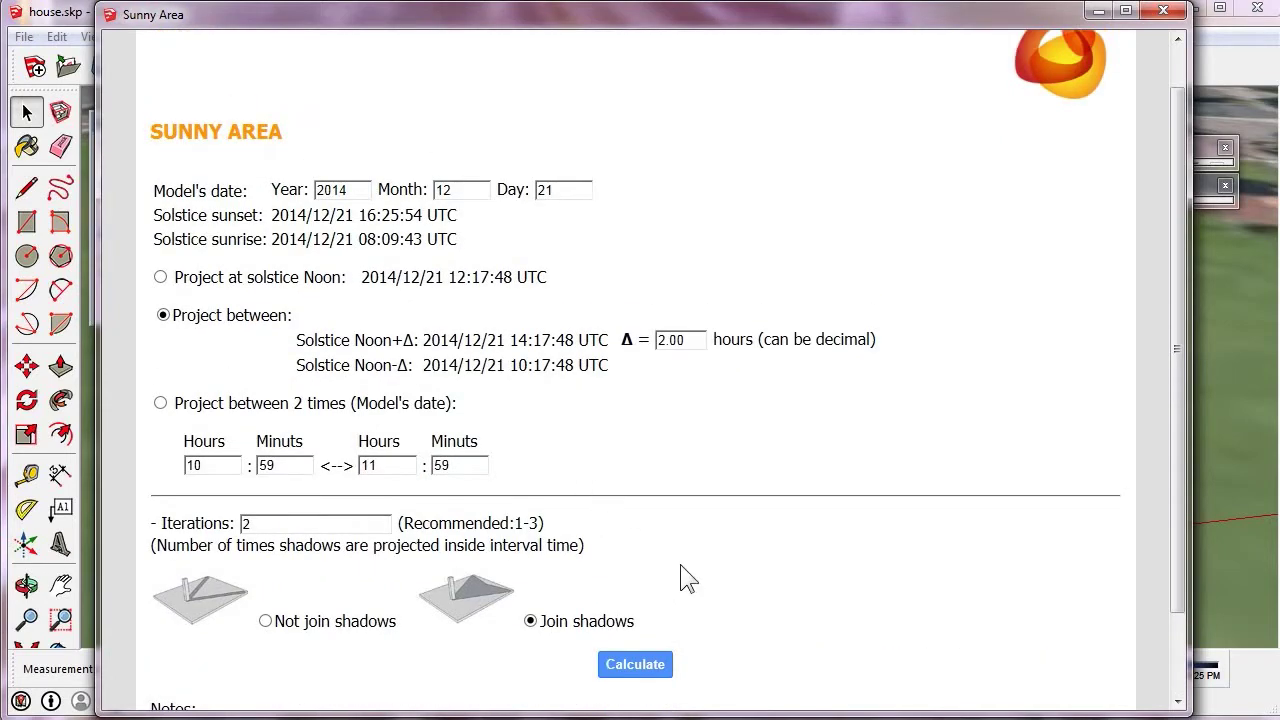
- Generate the sunny area shadows on the roof and preview them at other times of day
left_click(636, 665)
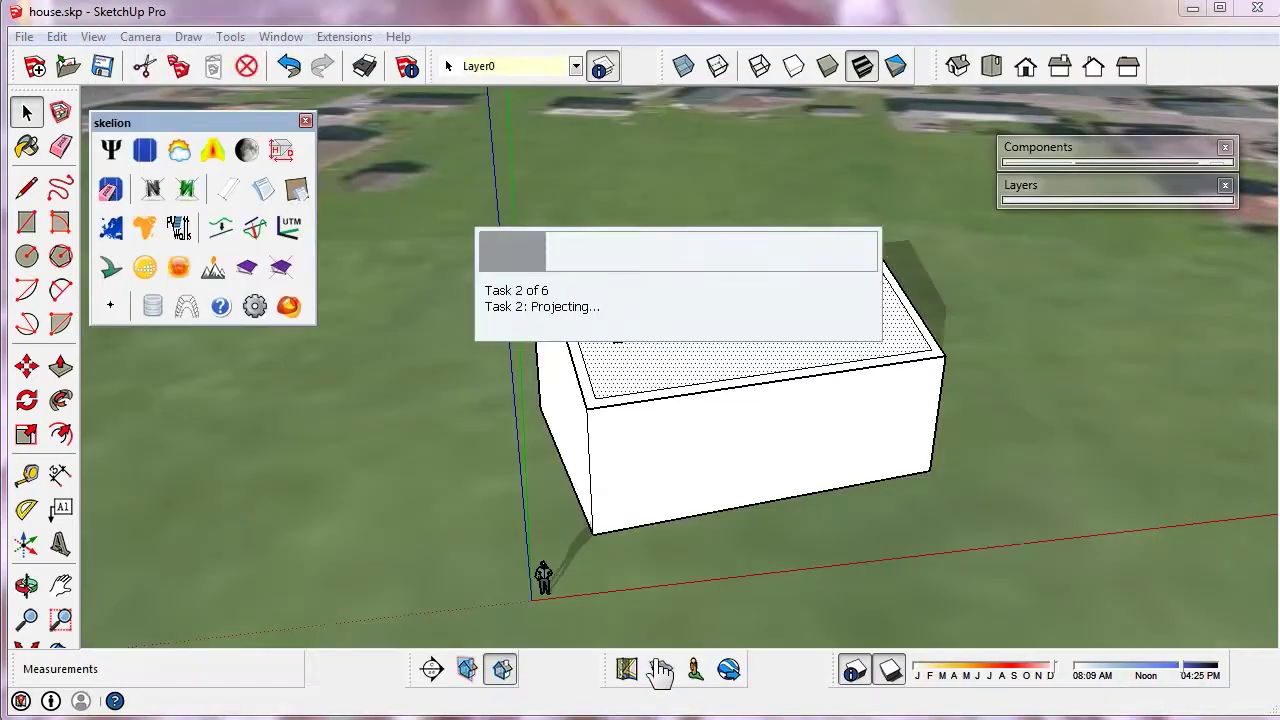
key("o")
scroll(640, 346, "up", 6)
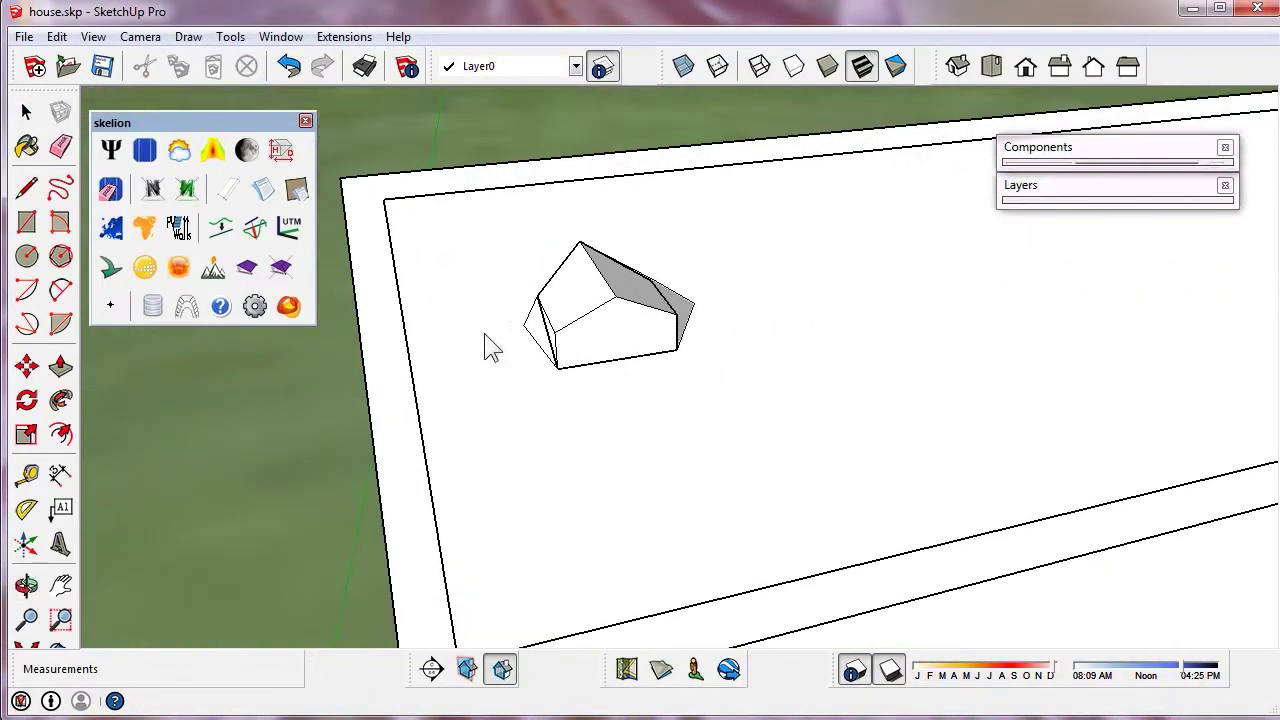
mouse_move(1170, 680)
left_mouse_down()
mouse_move(1120, 674)
mouse_move(1175, 660)
left_mouse_up()
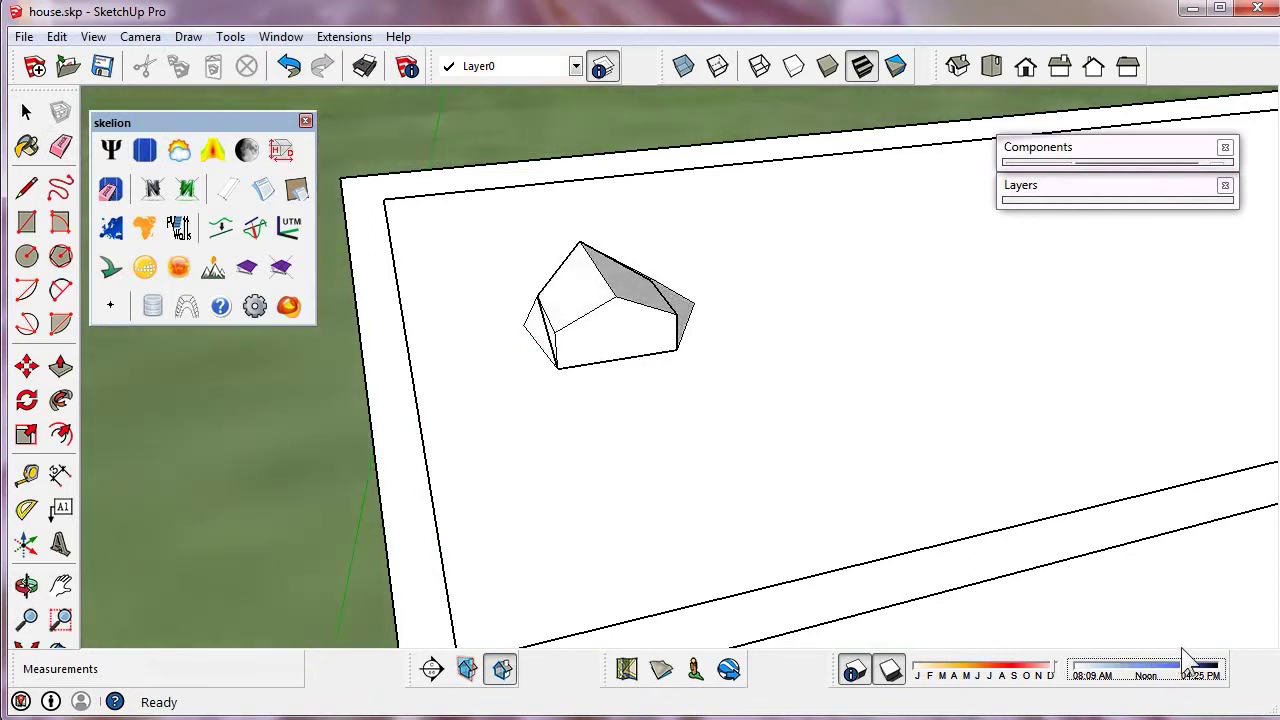
- Delete the small house standing on the roof
left_click(26, 112)
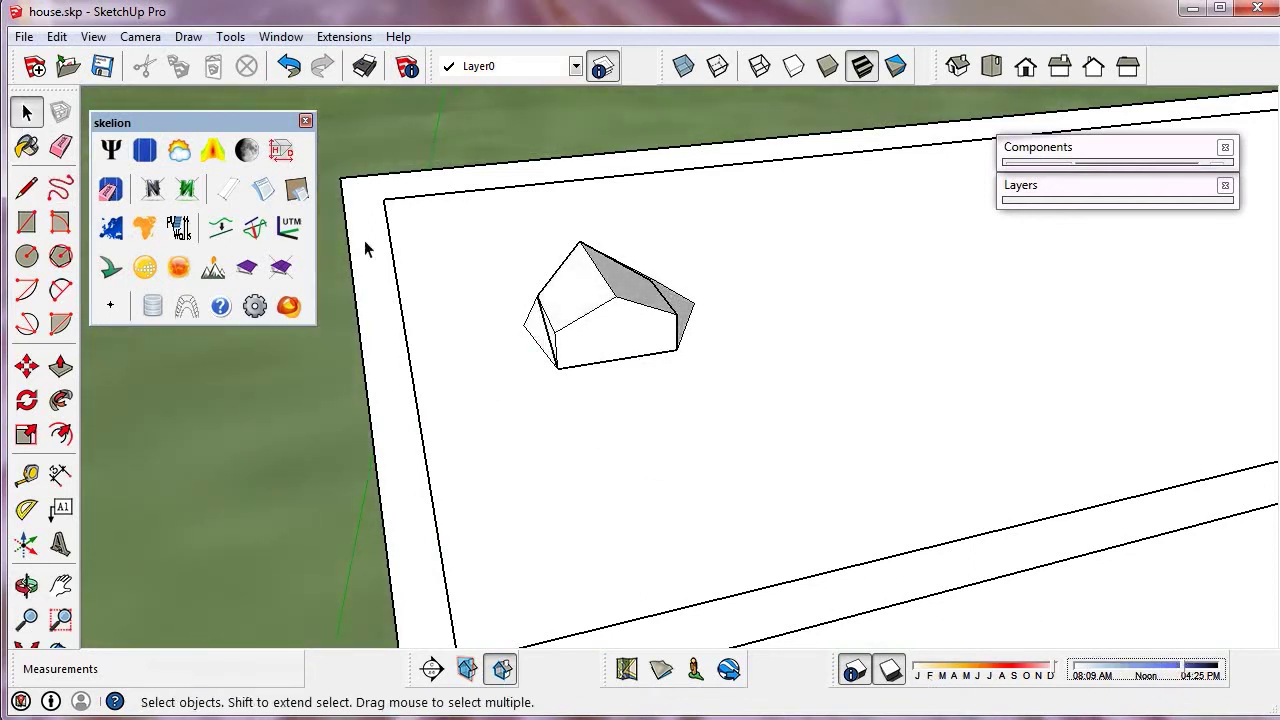
left_click(425, 285)
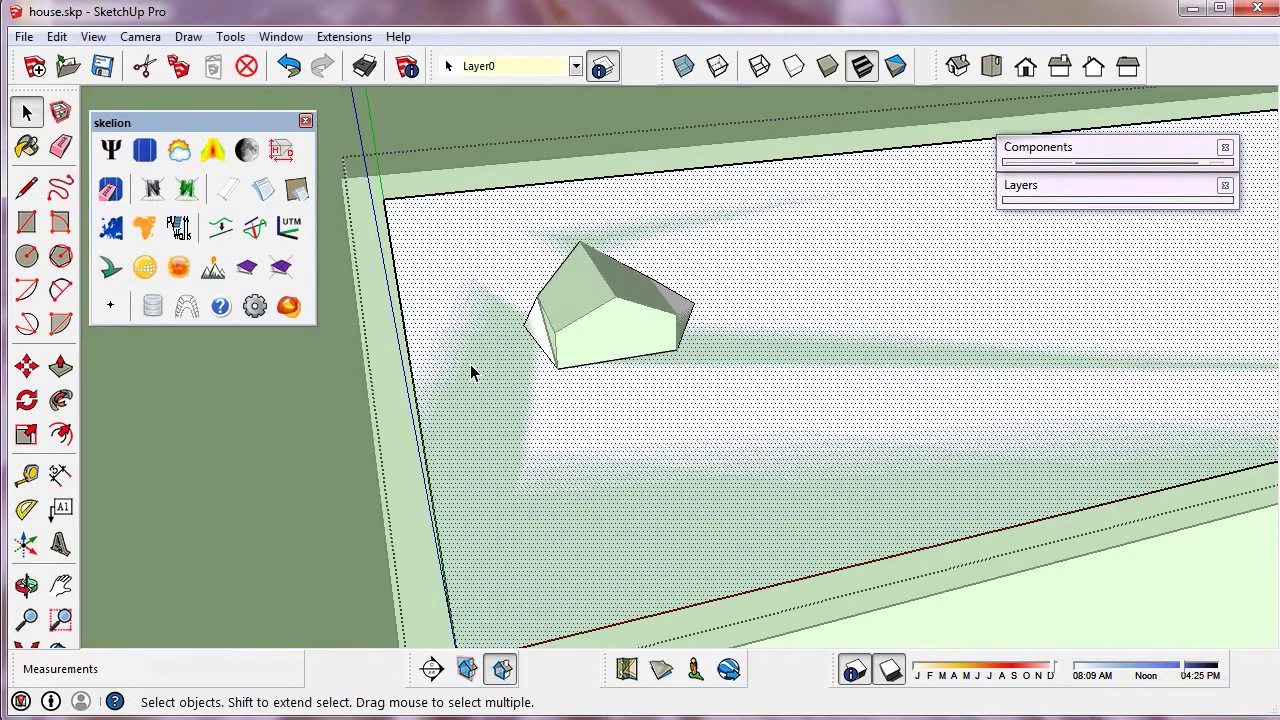
scroll(520, 312, "up", 2)
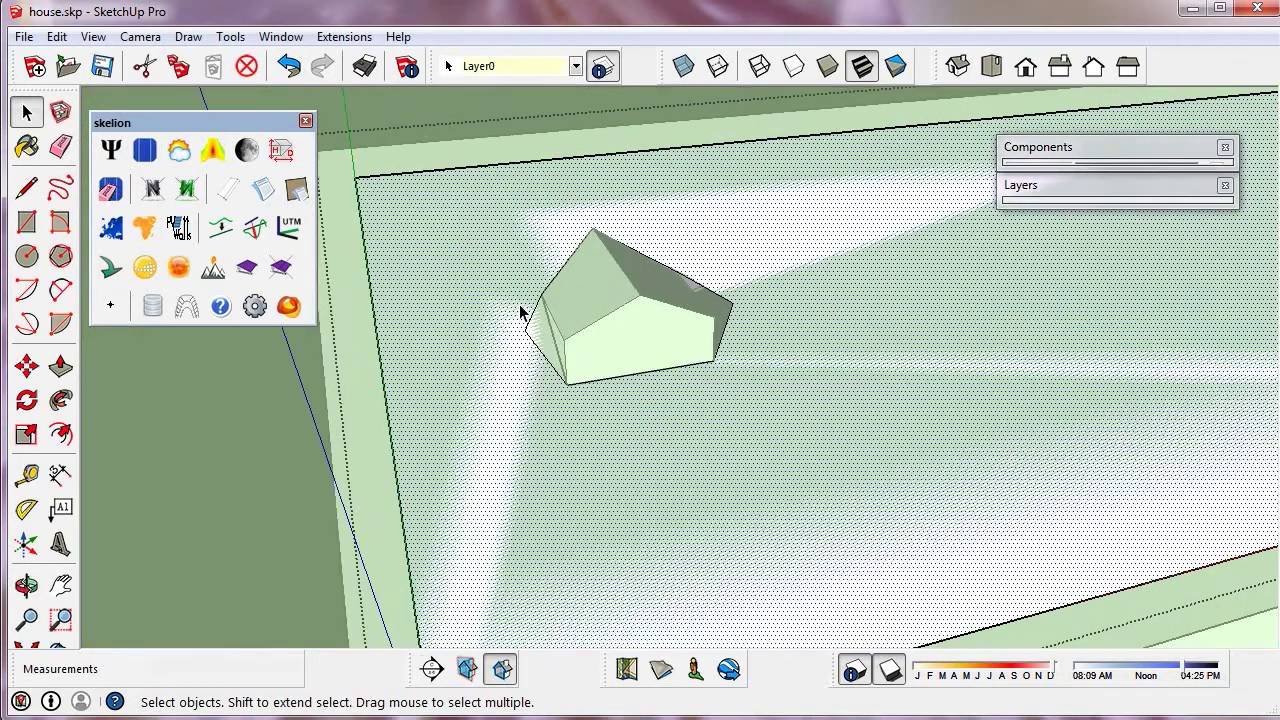
left_click(243, 447)
left_click(594, 325)
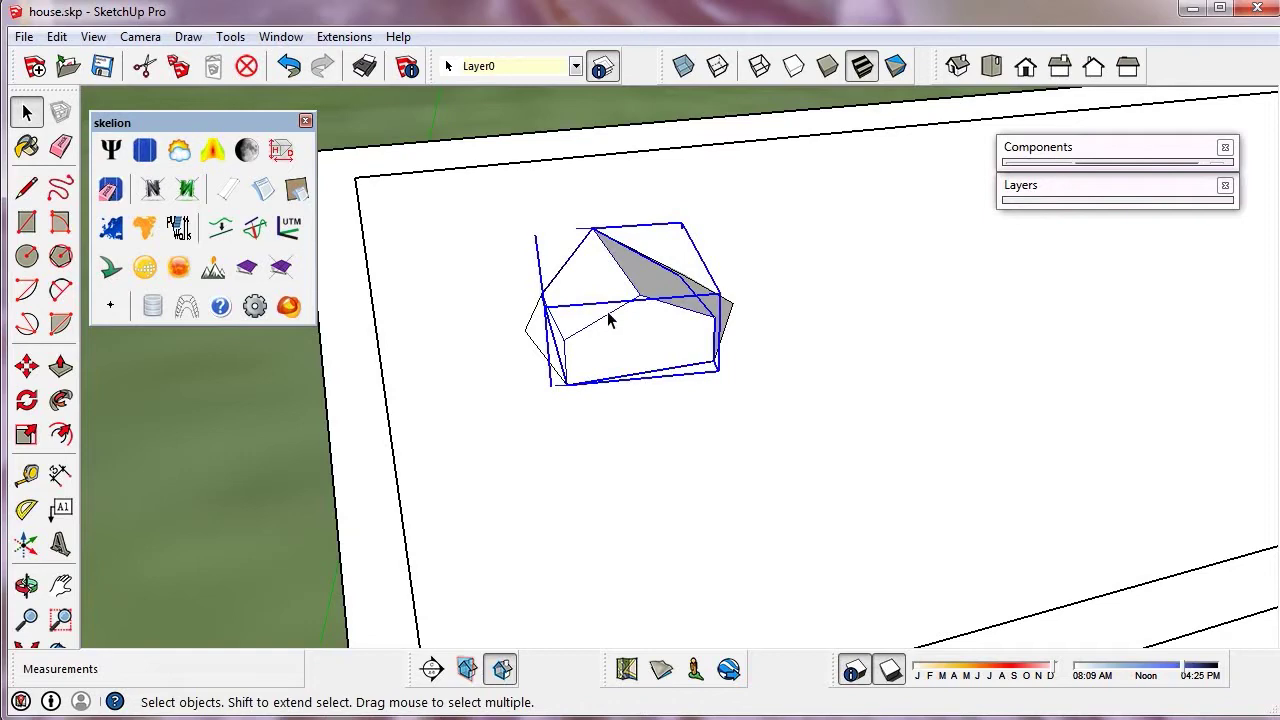
key("Delete")
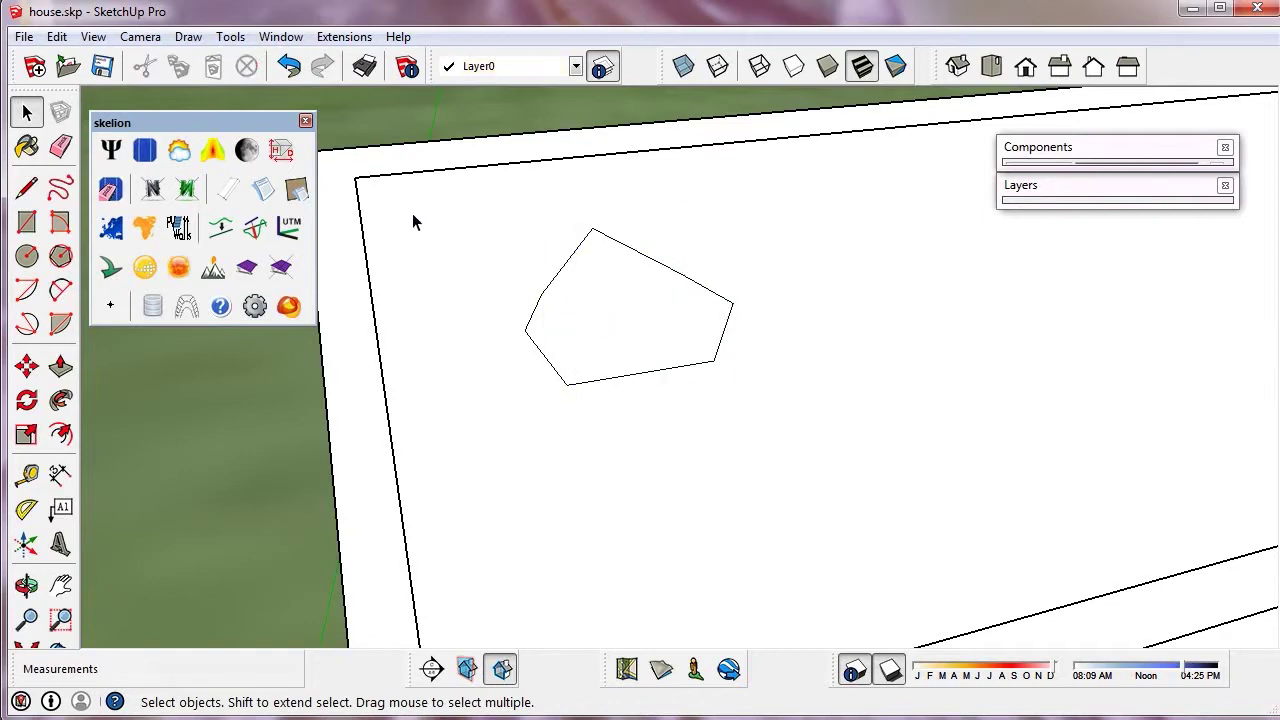
- Undo the deletion, shadow projection and added geo-location, then select the roof's top face
left_click(289, 66)
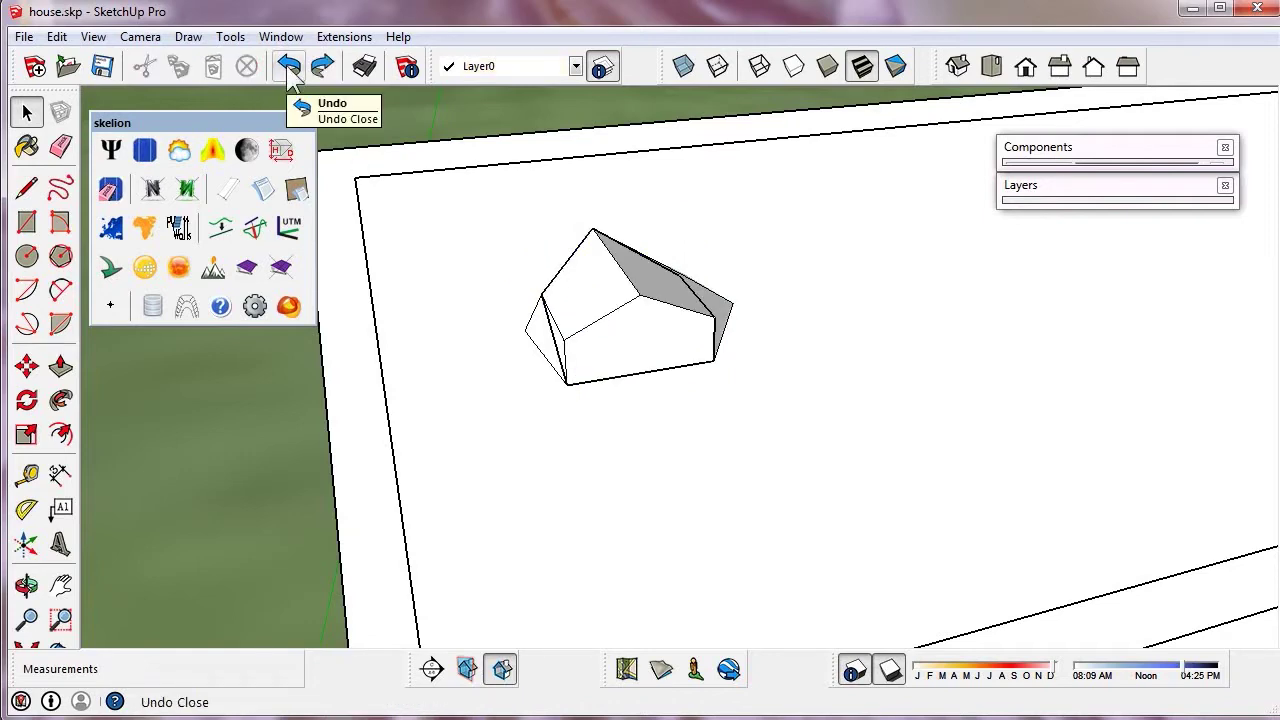
left_click(289, 66)
left_click(289, 66)
left_click(289, 66)
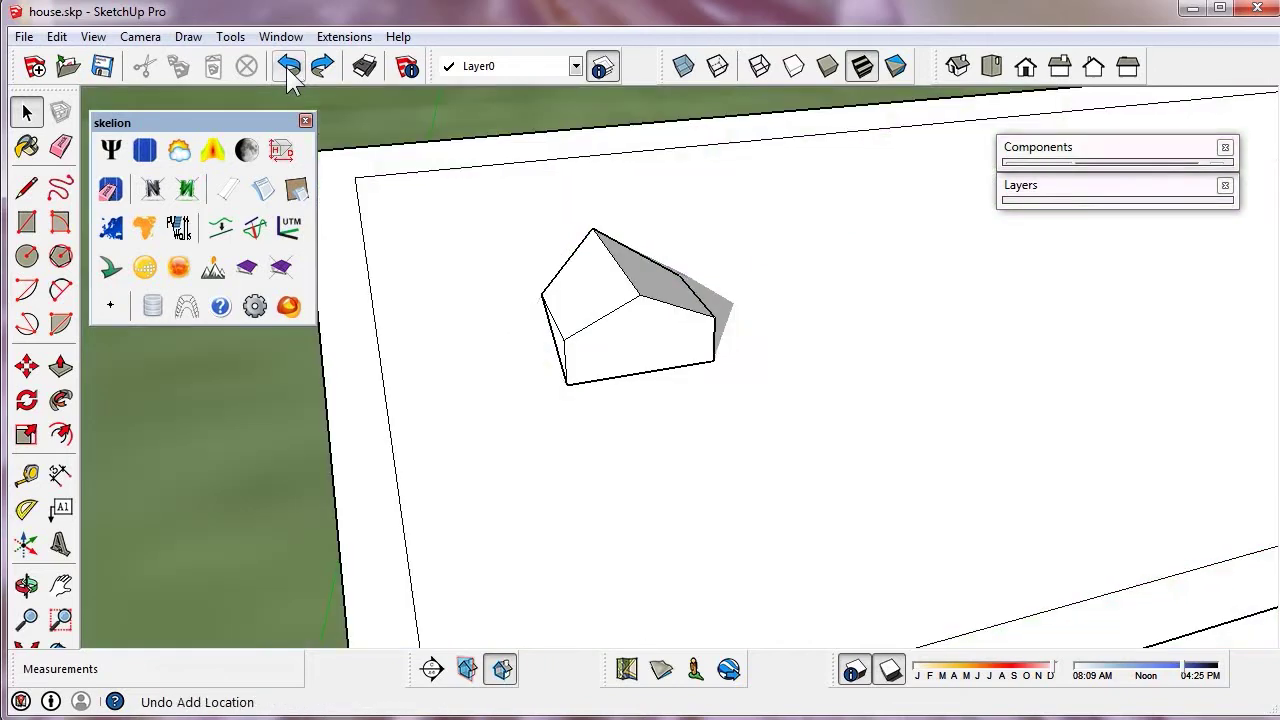
scroll(506, 352, "down", 5)
left_click(633, 354)
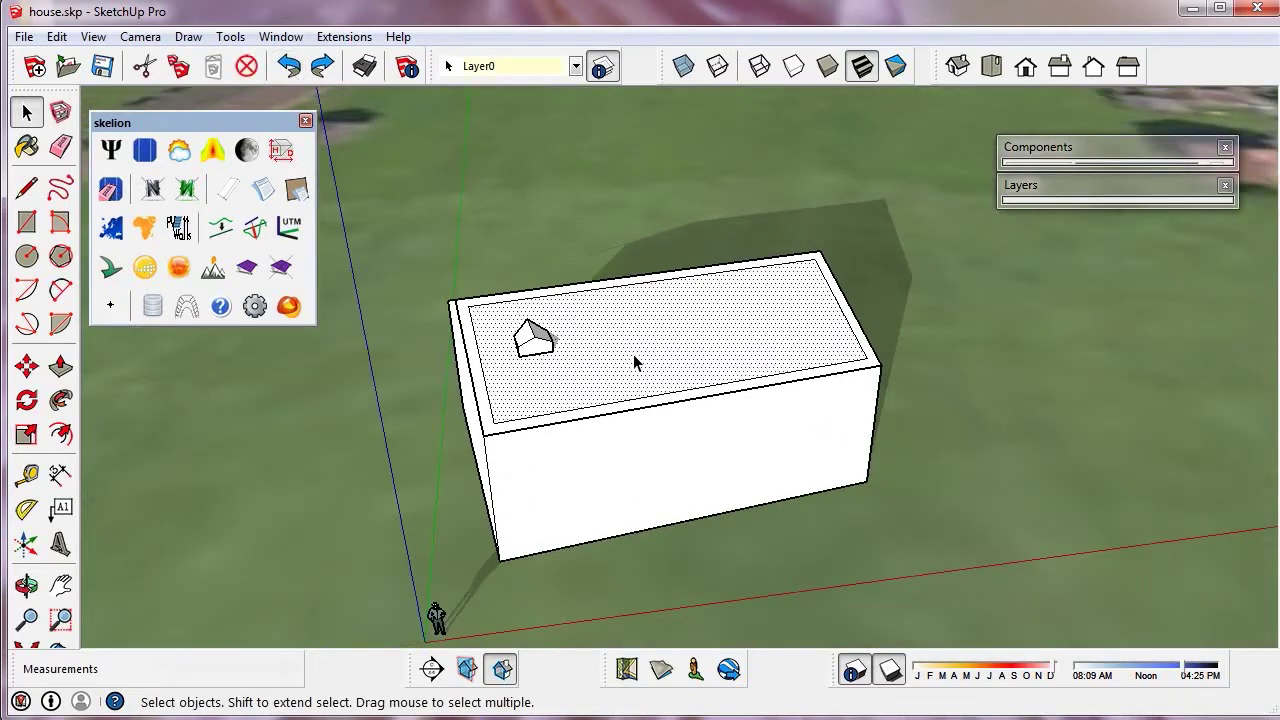
- Calculate the minimal shading criterion by distance on the roof with D 2.00 and H 1.00
left_click(294, 156)
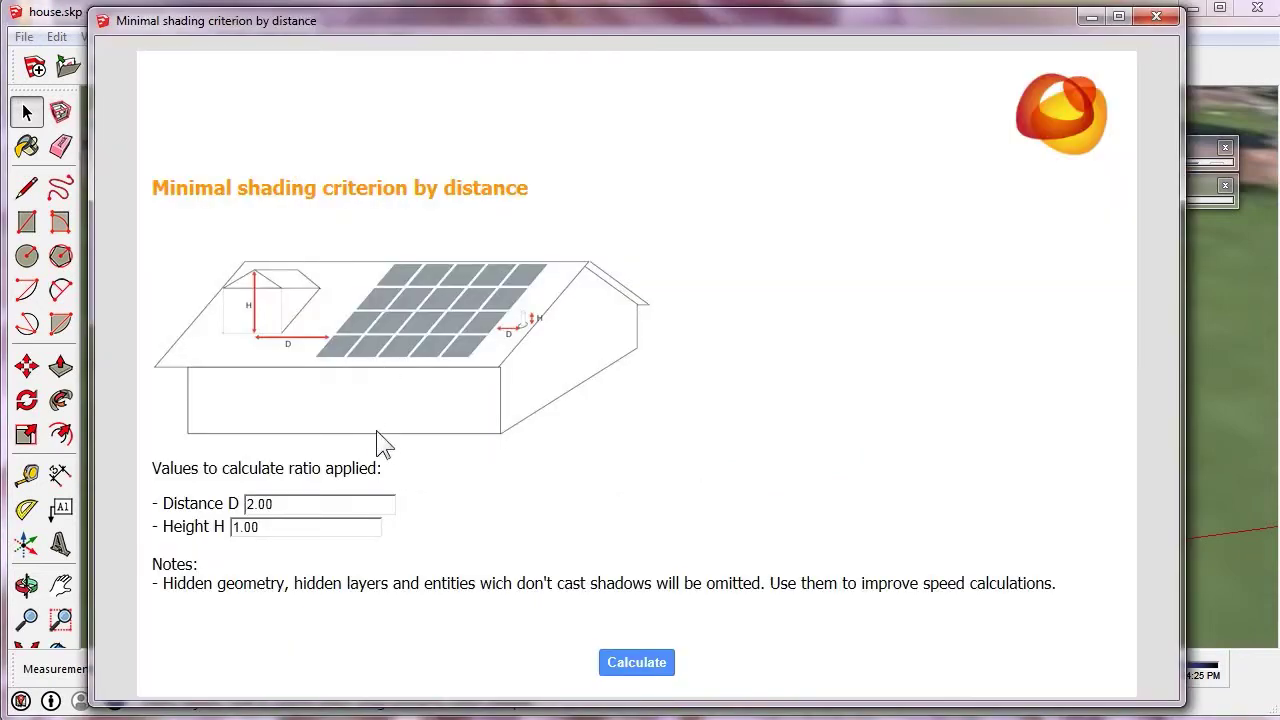
left_click(638, 662)
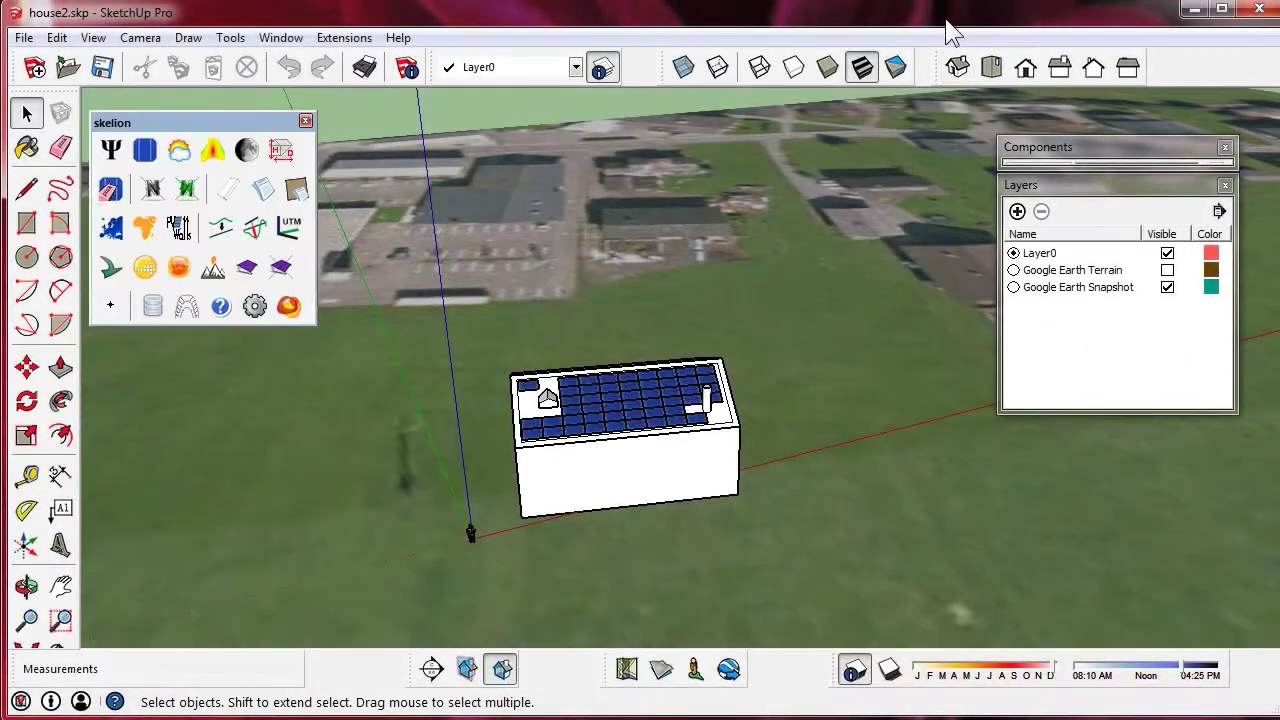
left_click(109, 191)
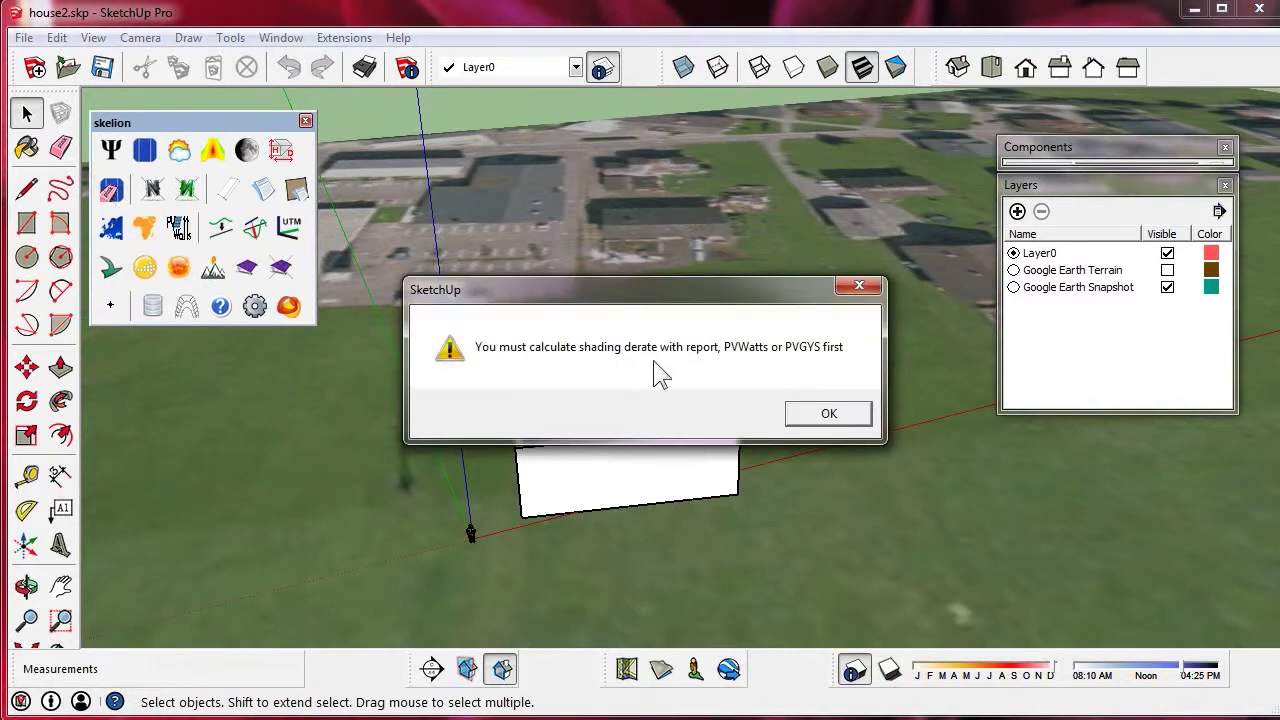
left_click(828, 414)
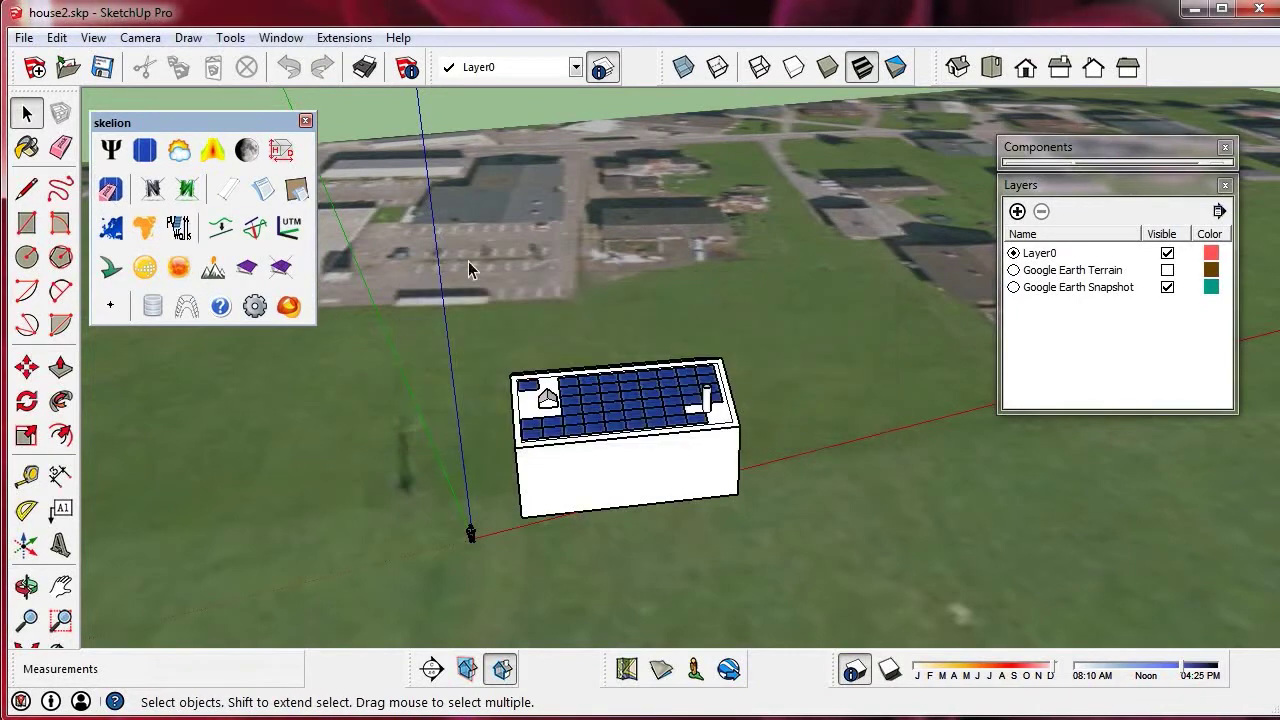
left_click(256, 307)
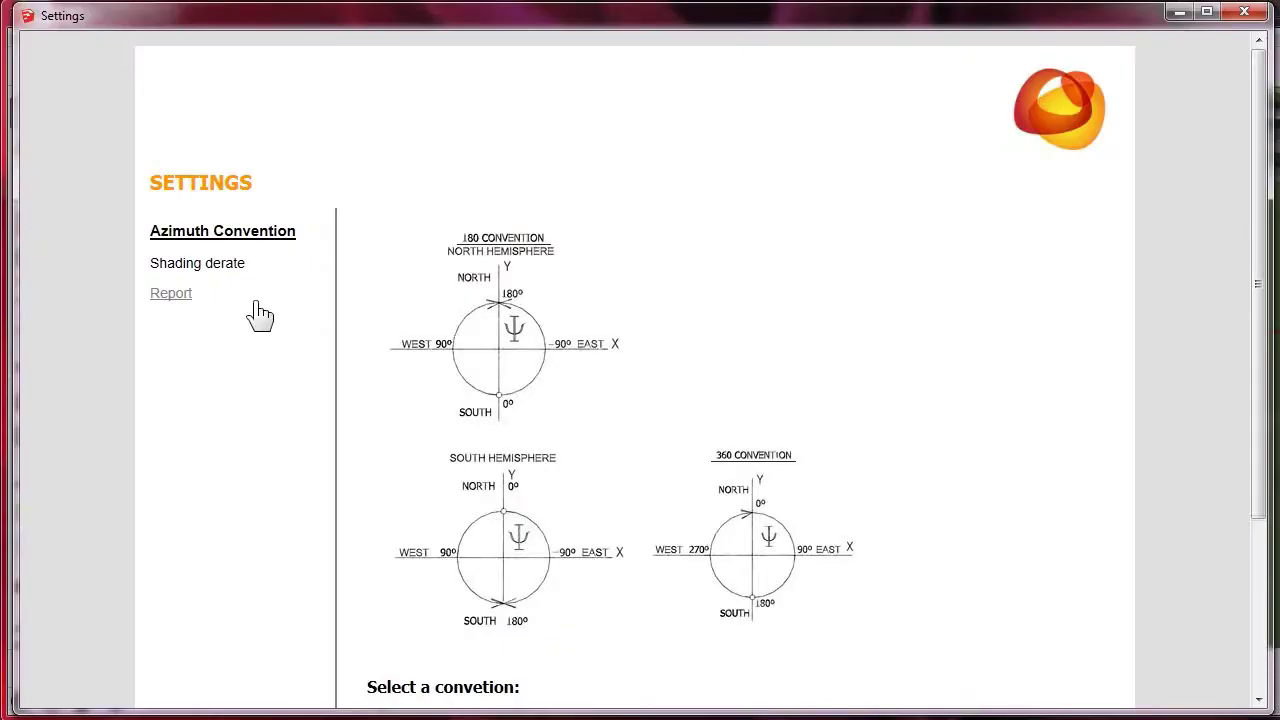
left_click(242, 266)
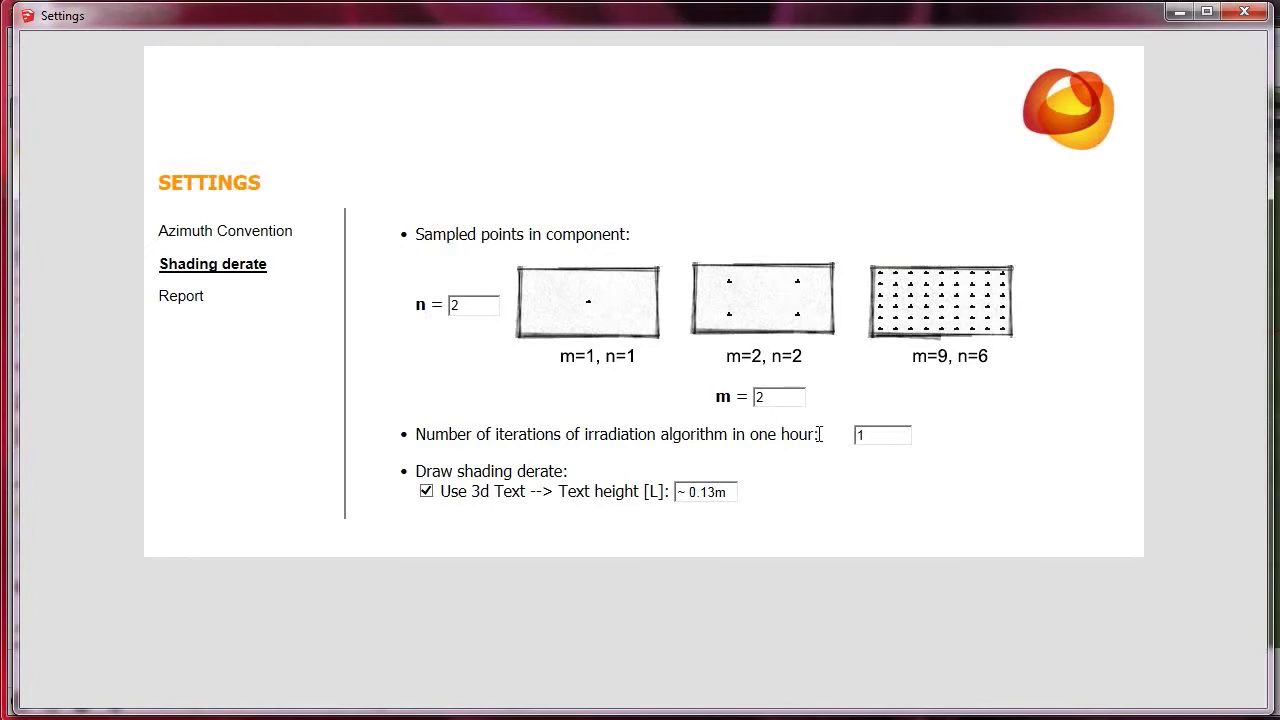
left_click(1245, 12)
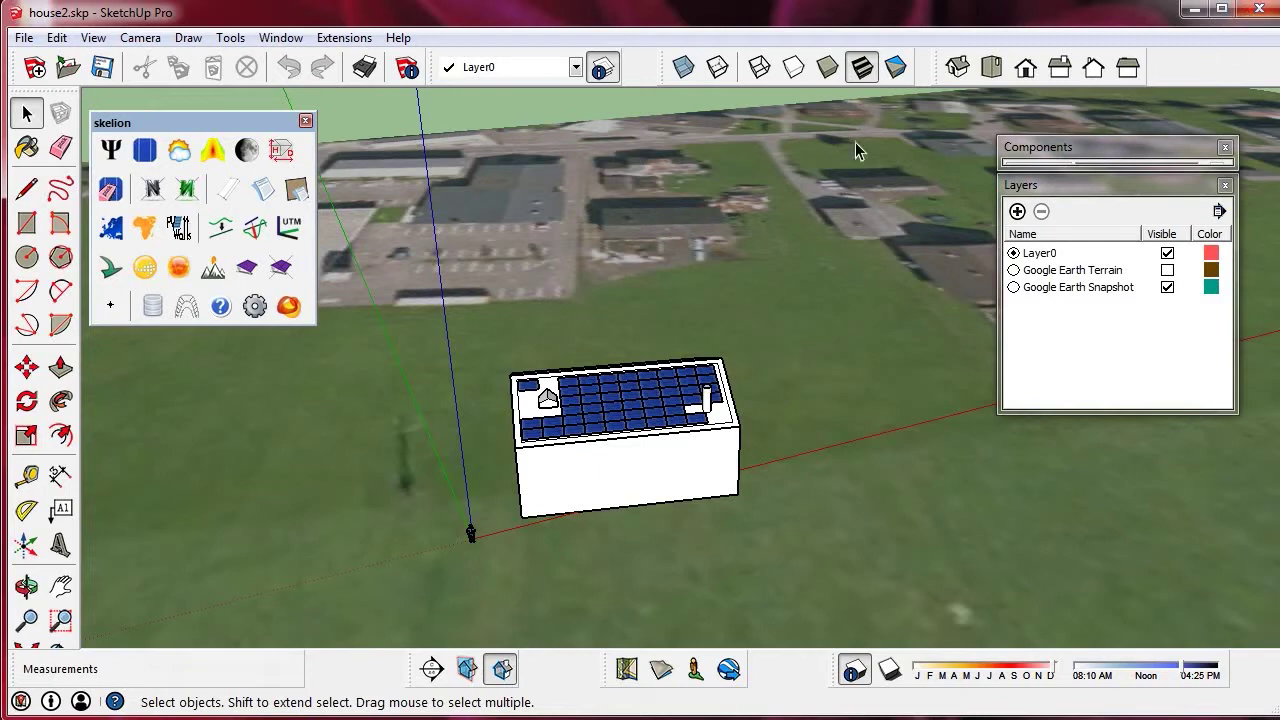
- Generate the report with shading derate drawn on panels: 50 panels, 11.50 kWp, 99.21% derate
left_click(265, 197)
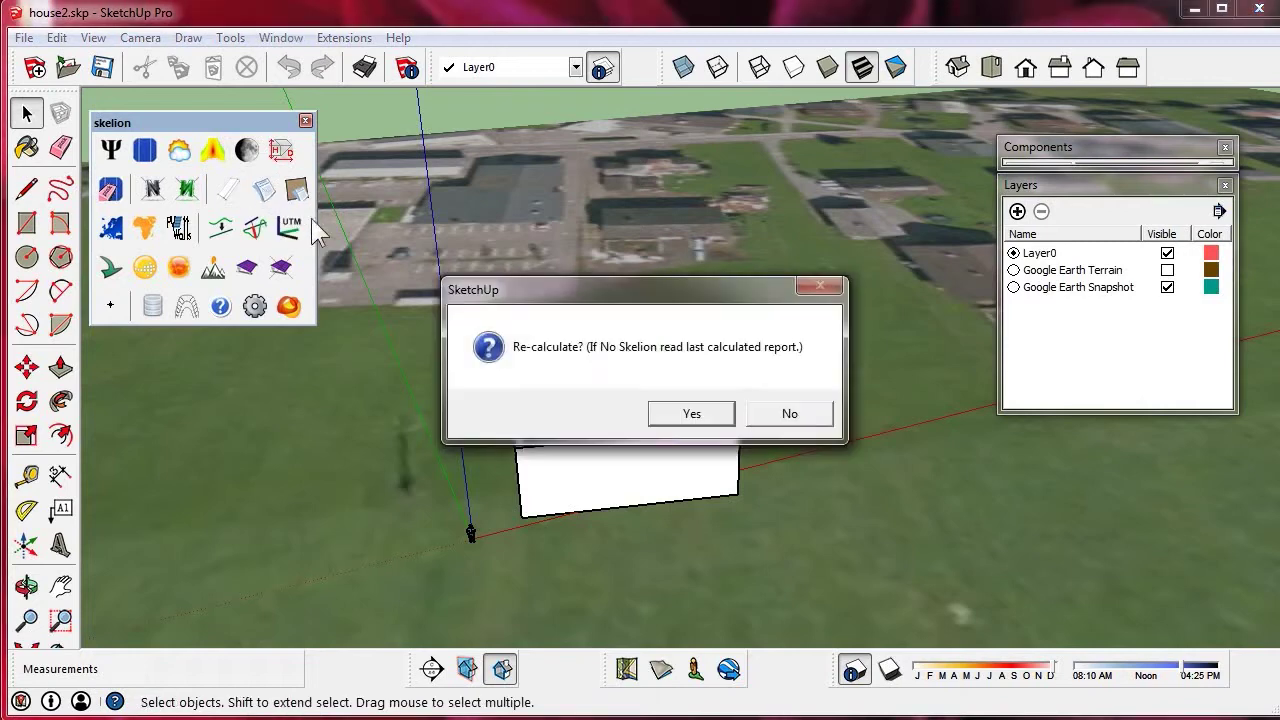
left_click(680, 413)
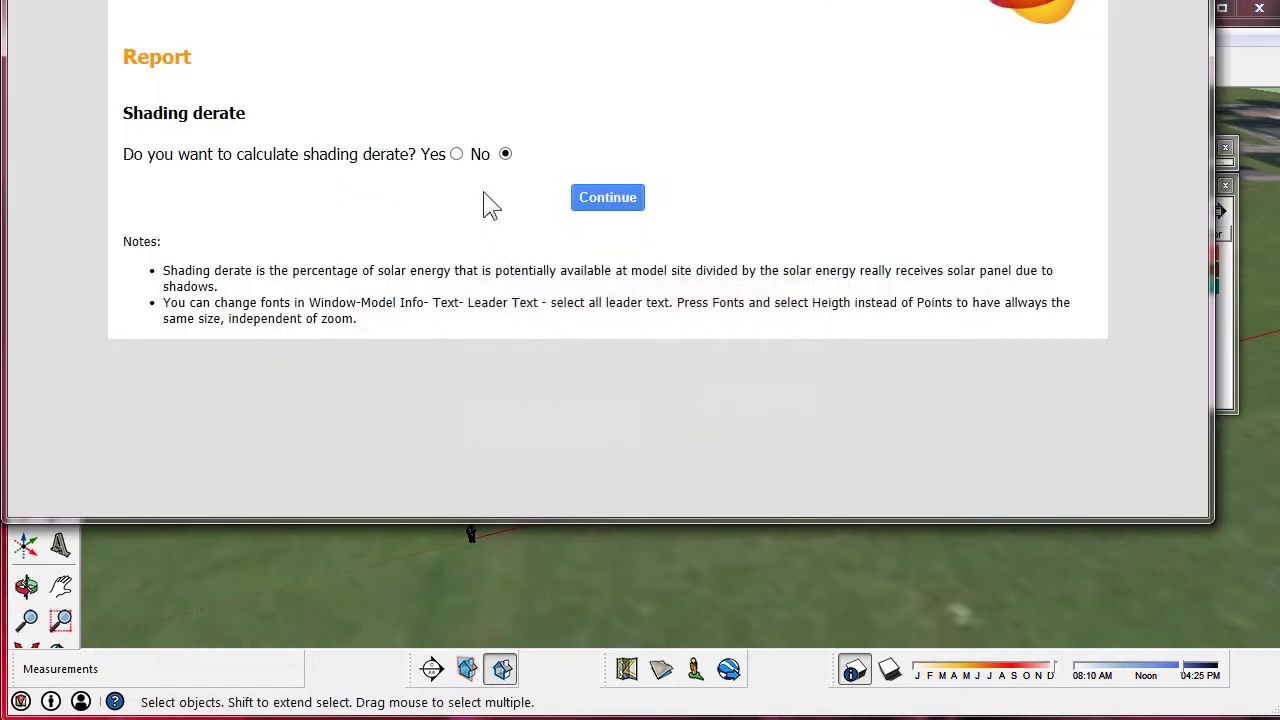
left_click(456, 154)
left_click(561, 155)
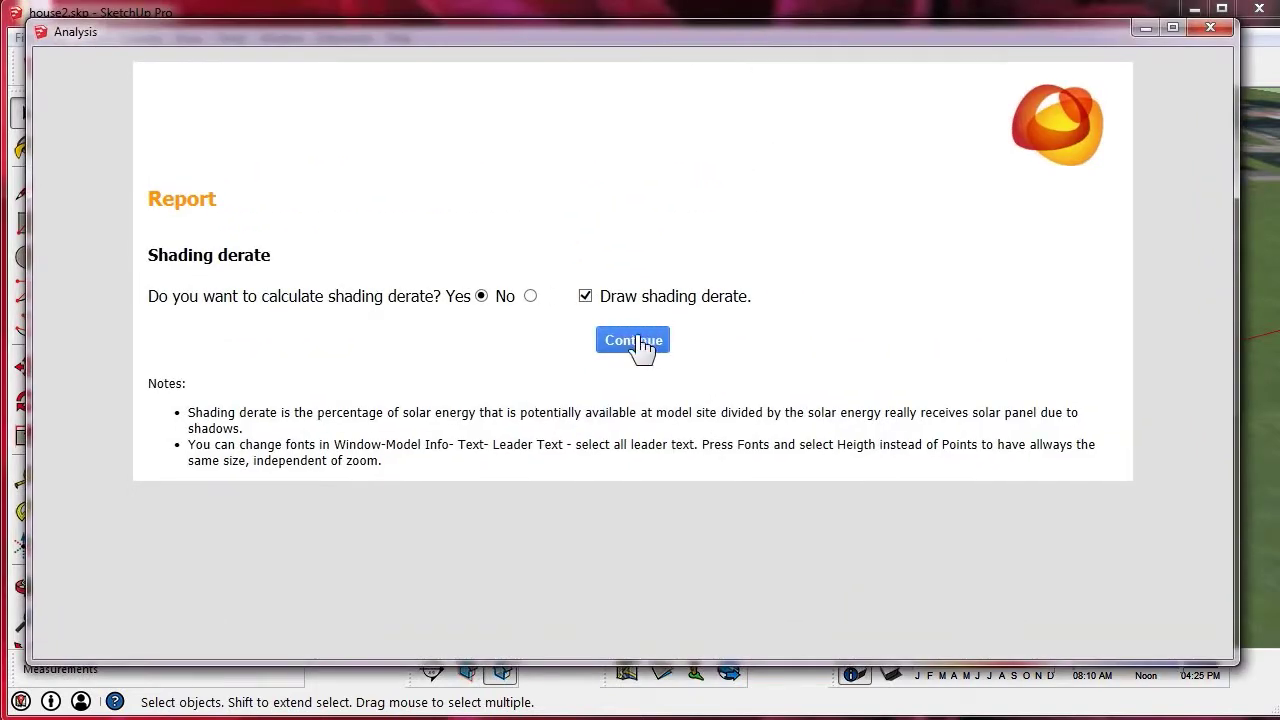
left_click(634, 341)
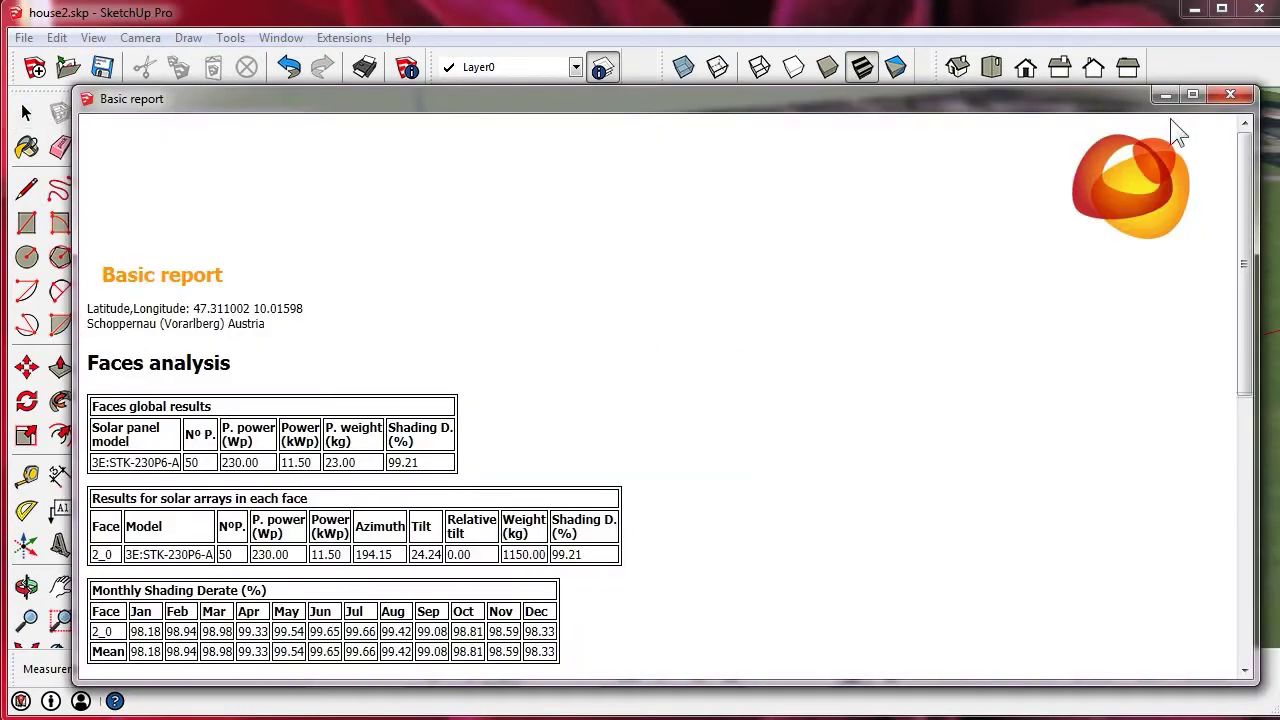
left_click(1230, 95)
- Hide one solar panel beside the small roof structure inside the panel array group
scroll(477, 457, "up", 8)
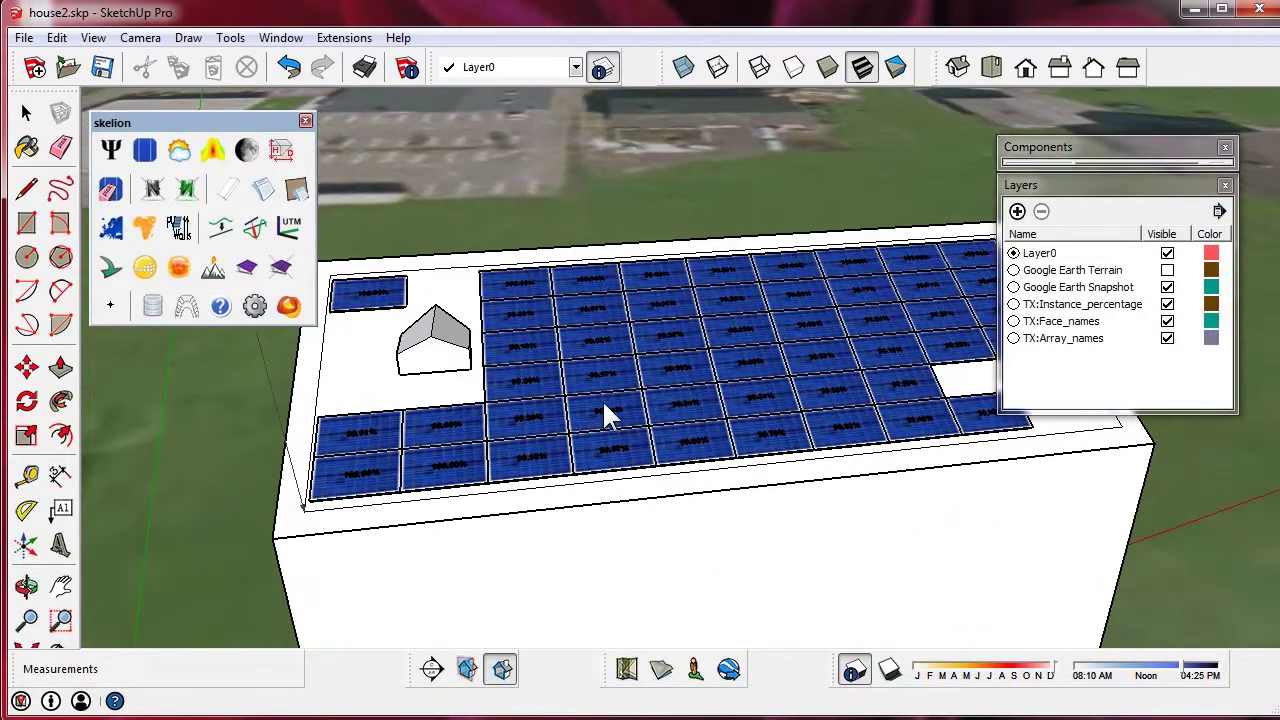
middle_click_drag(603, 405, 647, 392)
left_click(26, 113)
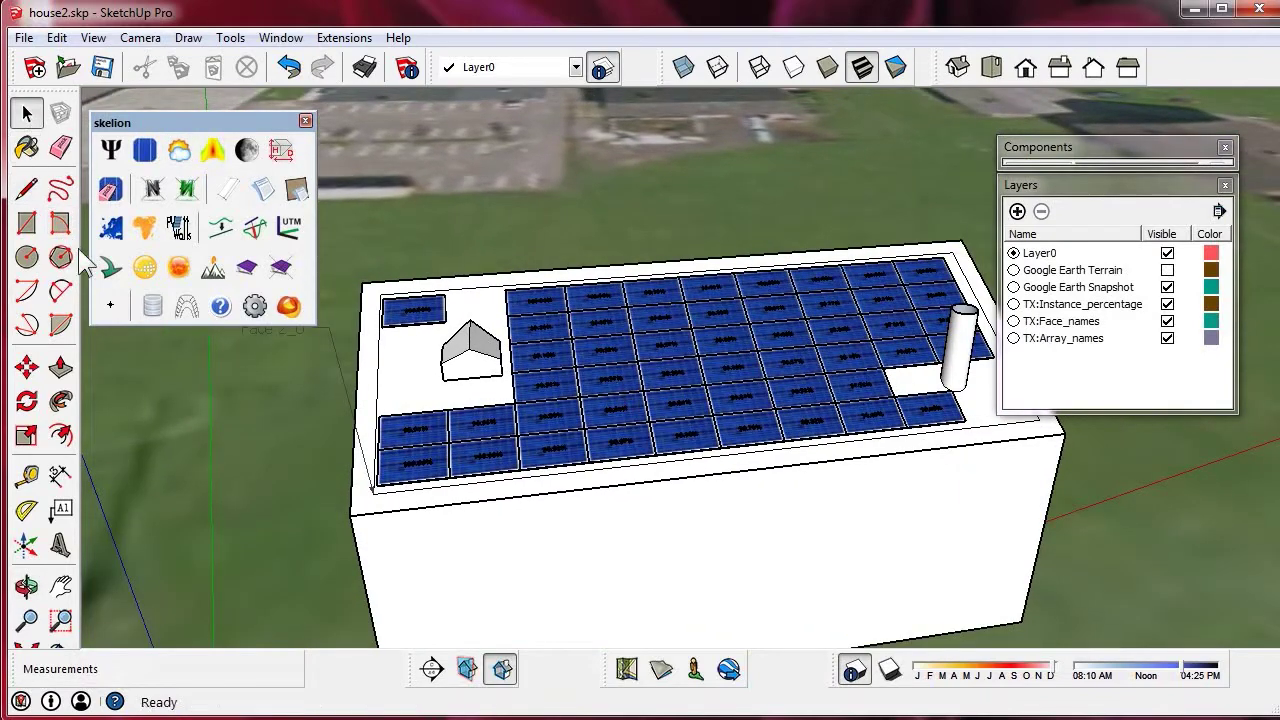
double_click(570, 365)
left_click(571, 360)
right_click(571, 362)
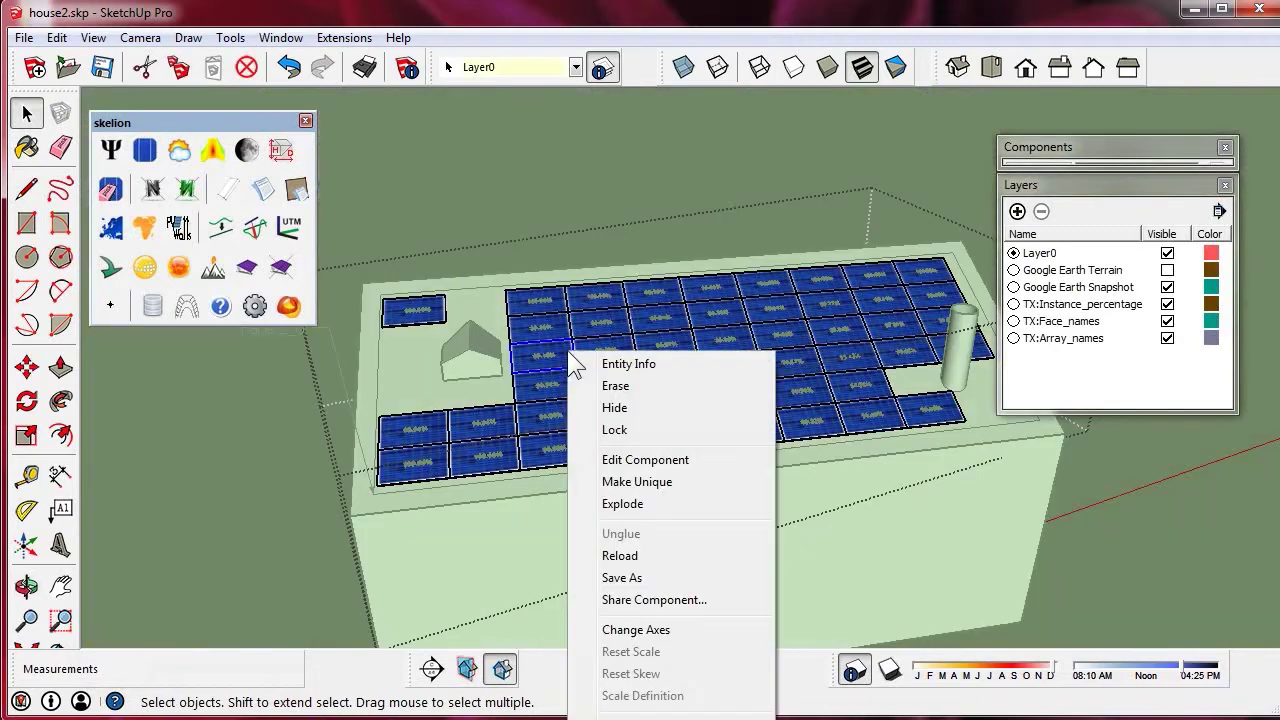
left_click(615, 408)
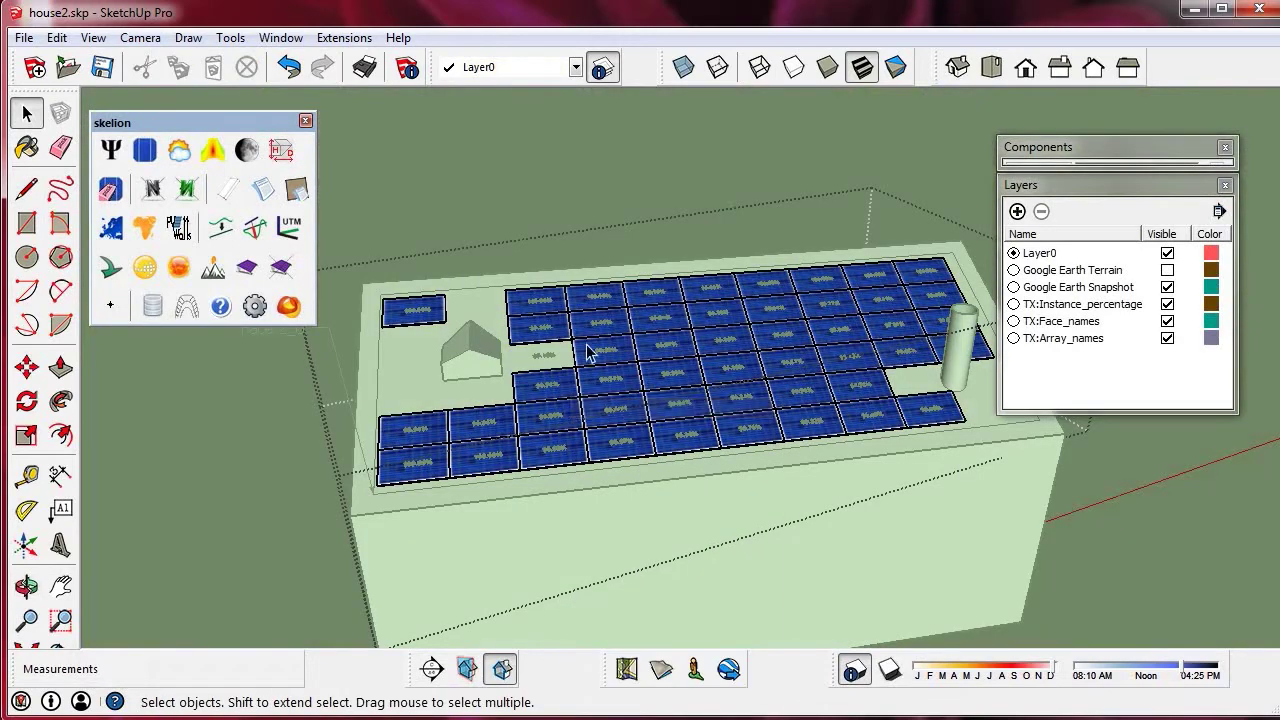
left_click(534, 179)
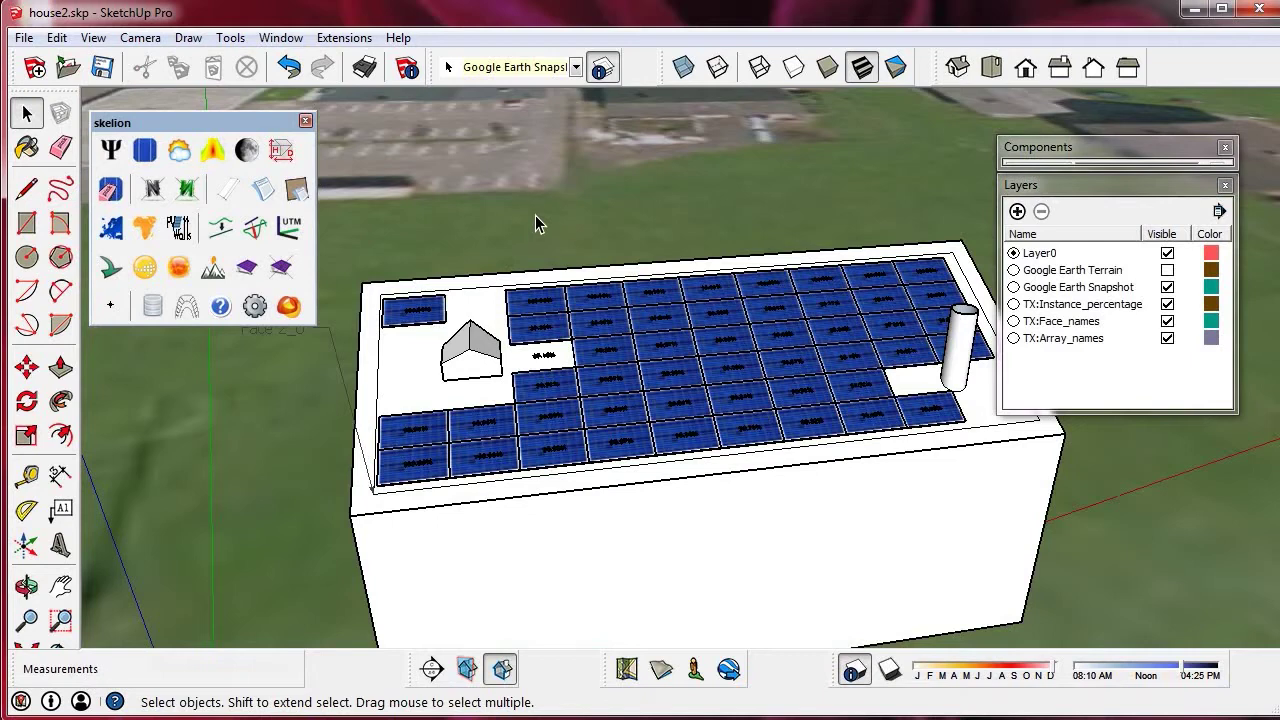
- Erase the roof panels with shading derate below 99.1 around the chimney
left_click(113, 190)
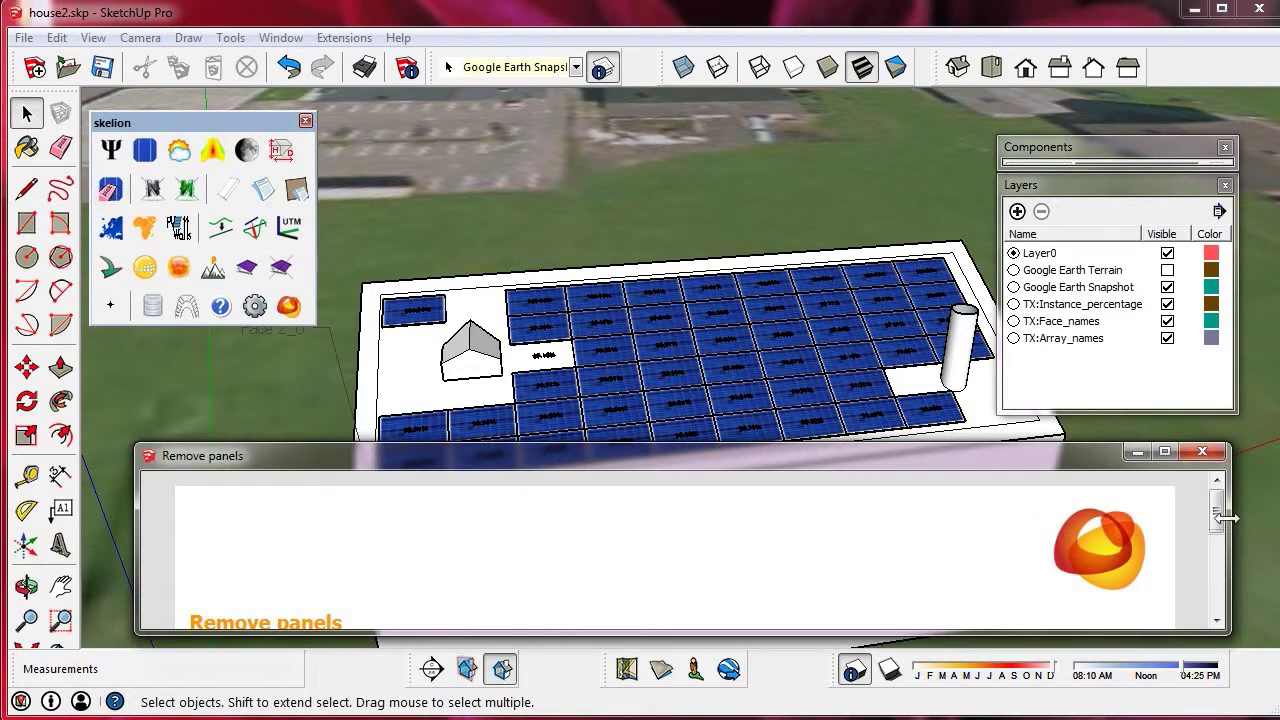
left_click_drag(1218, 510, 1230, 595)
left_click_drag(555, 550, 974, 566)
scroll(1218, 585, "down", 1)
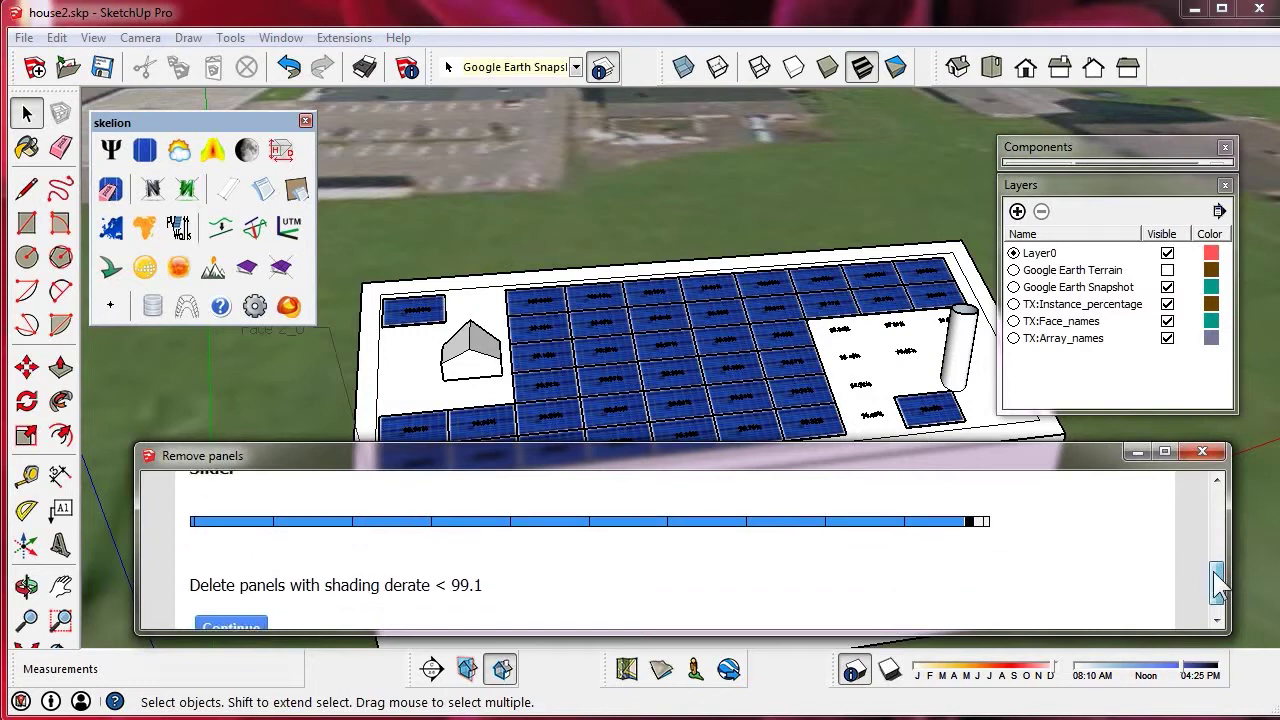
scroll(1218, 585, "down", 1)
left_click(251, 609)
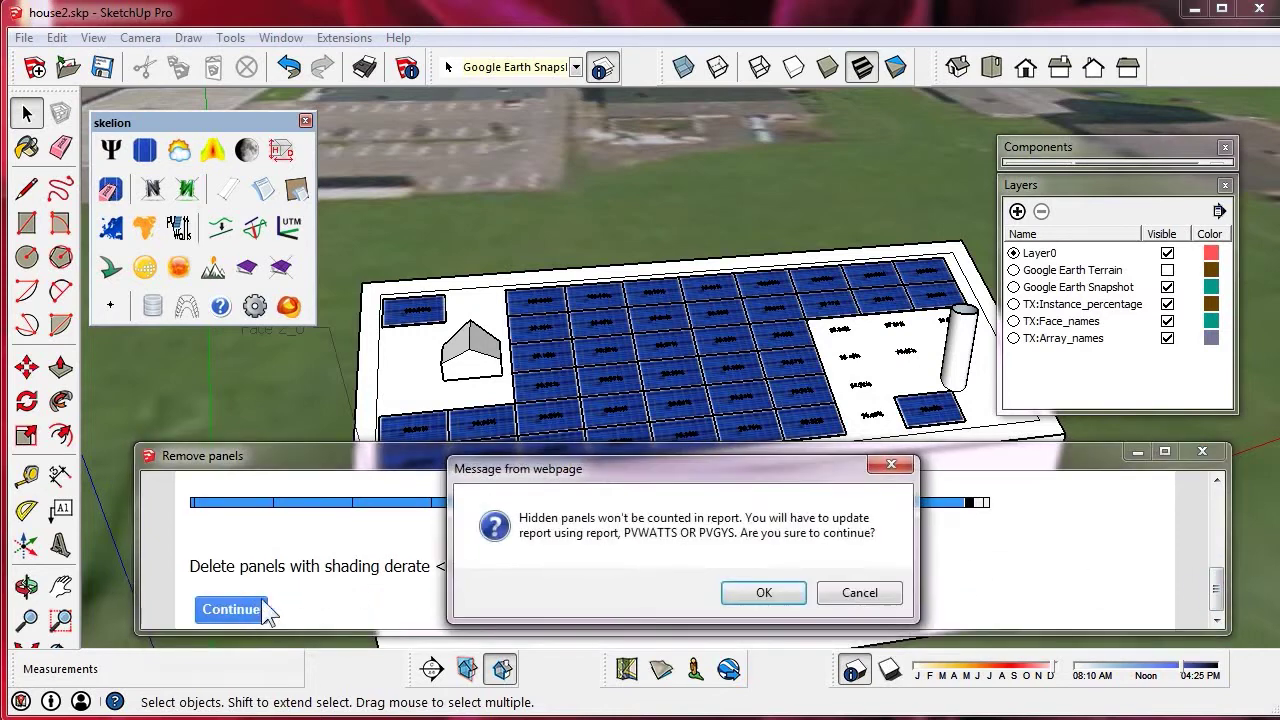
left_click(766, 593)
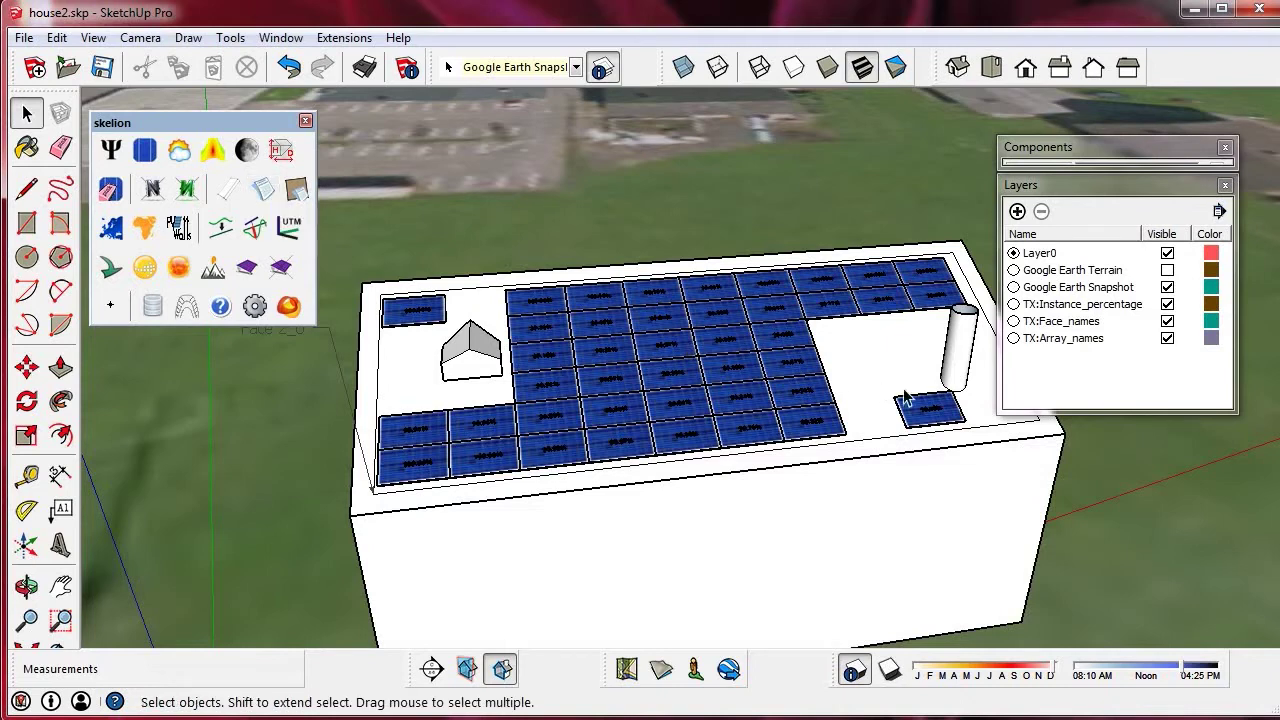
- Select the roof face and review its panel details in the Face report
left_click(860, 362)
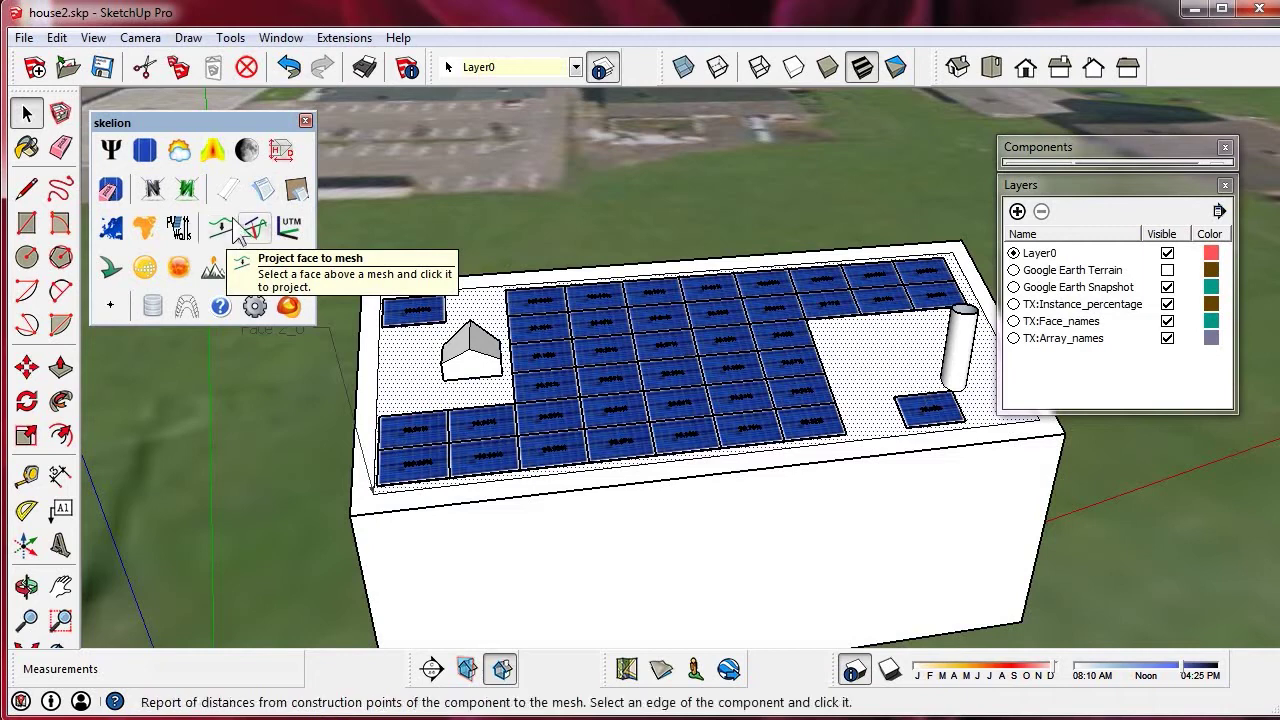
left_click(296, 190)
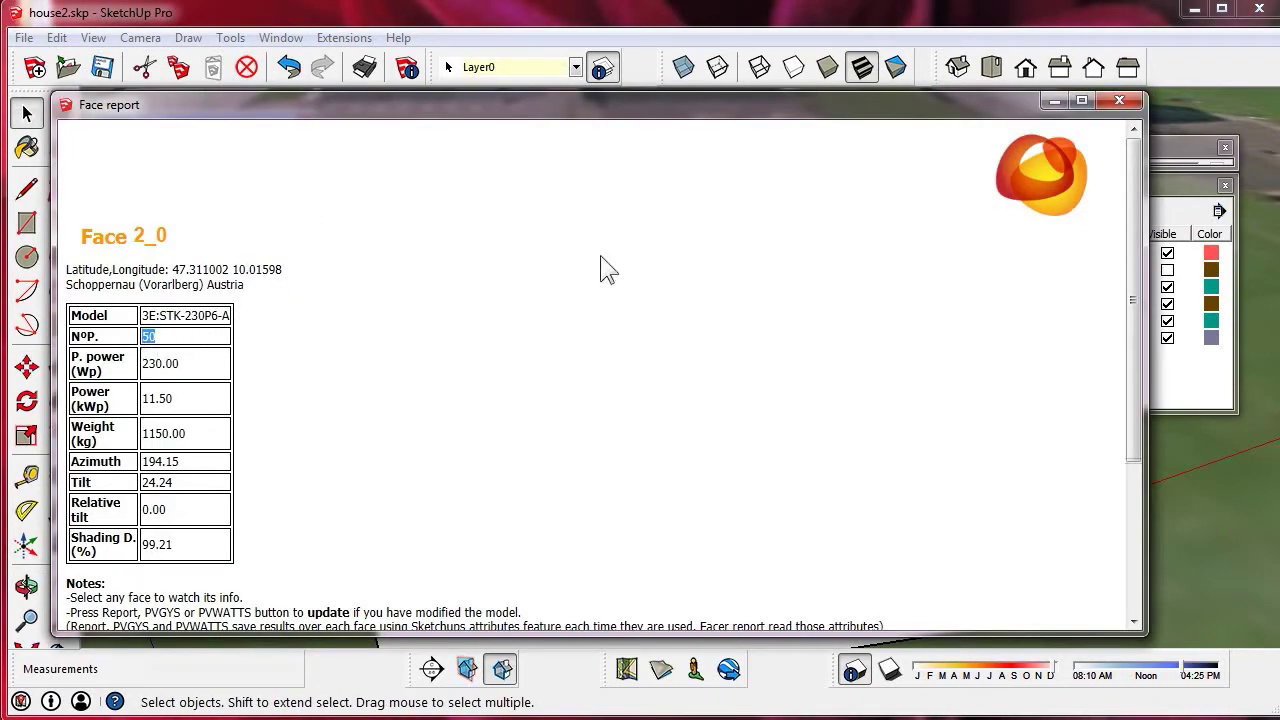
left_click(1119, 100)
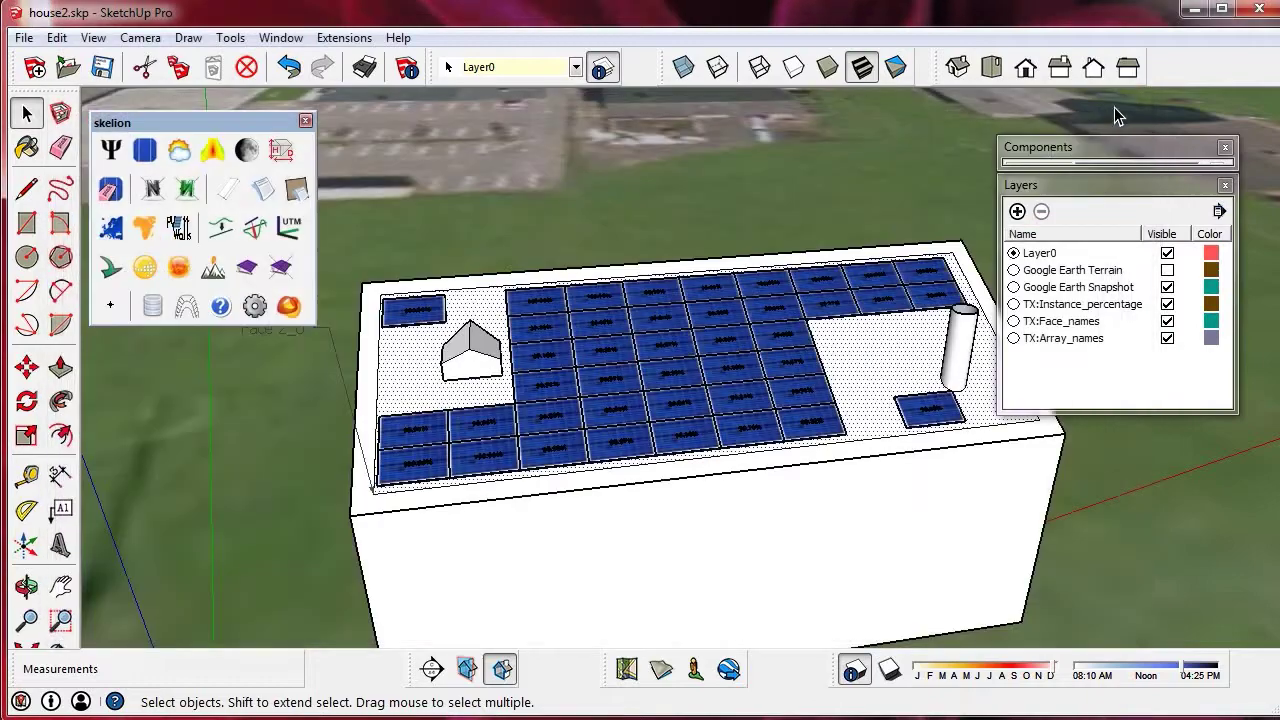
- Recalculate the Skelion report without shading derate
left_click(268, 188)
left_click(690, 413)
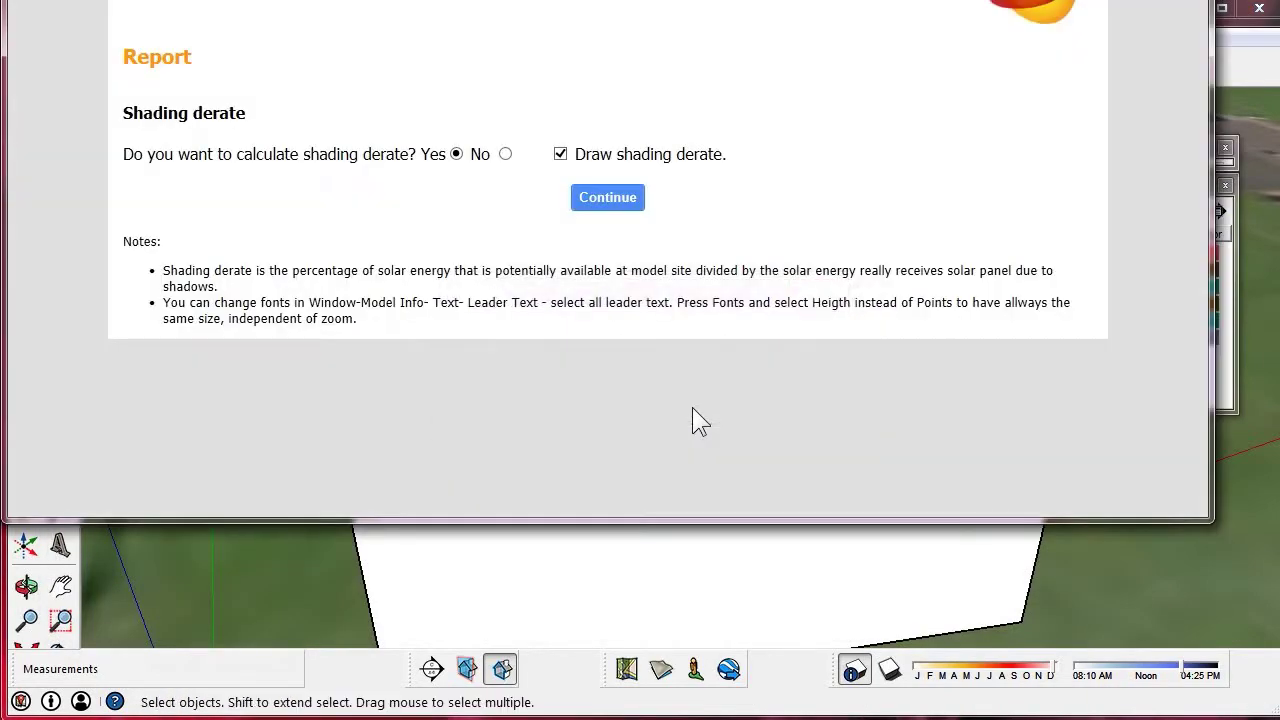
left_click(505, 155)
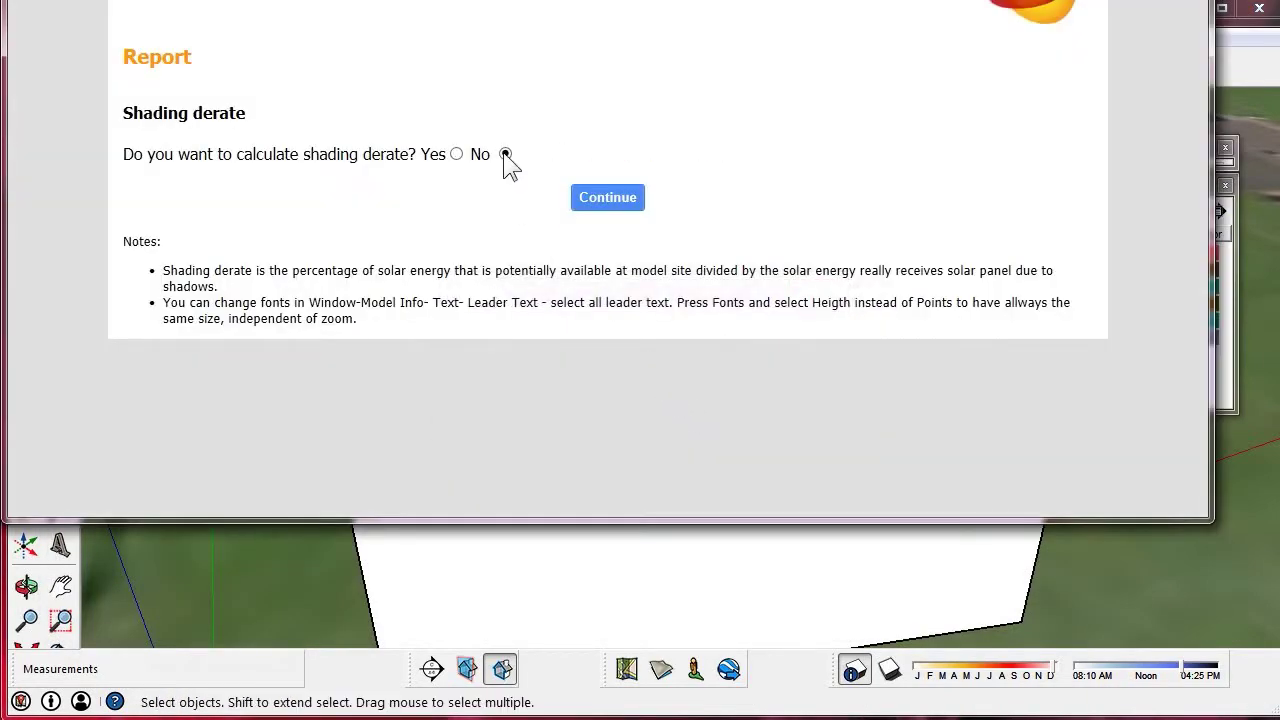
left_click(630, 206)
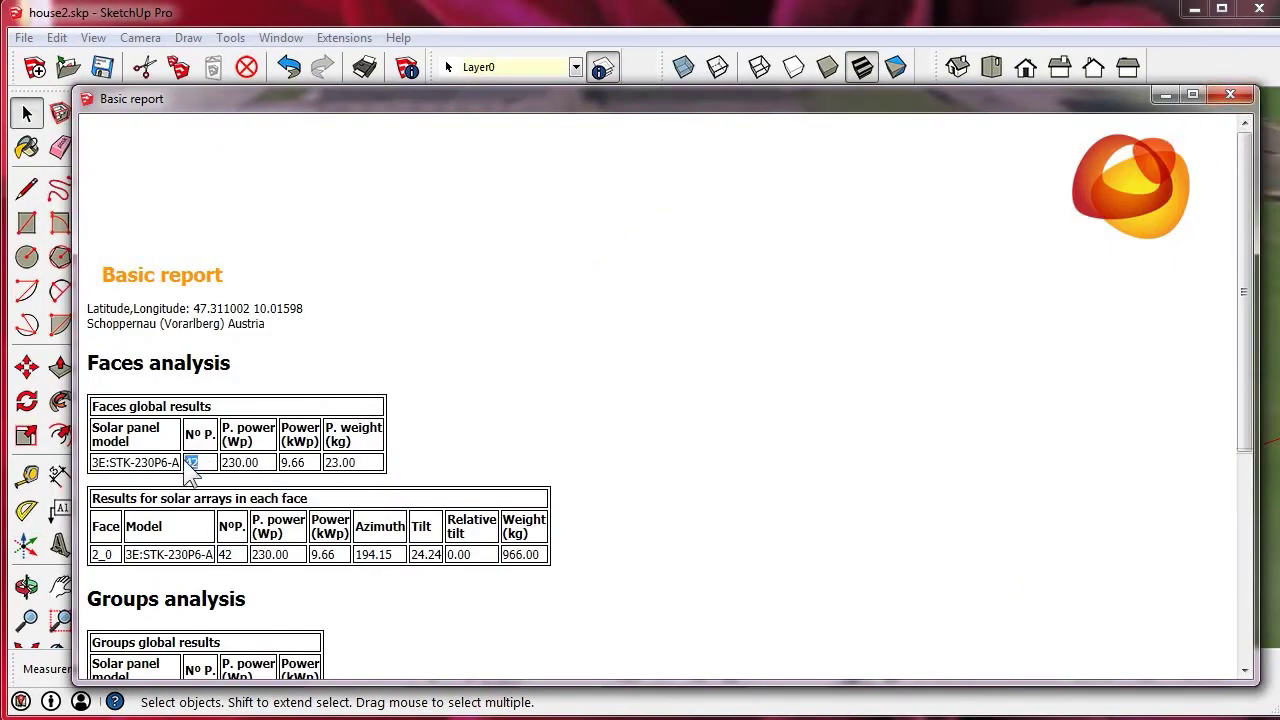
left_click(1232, 95)
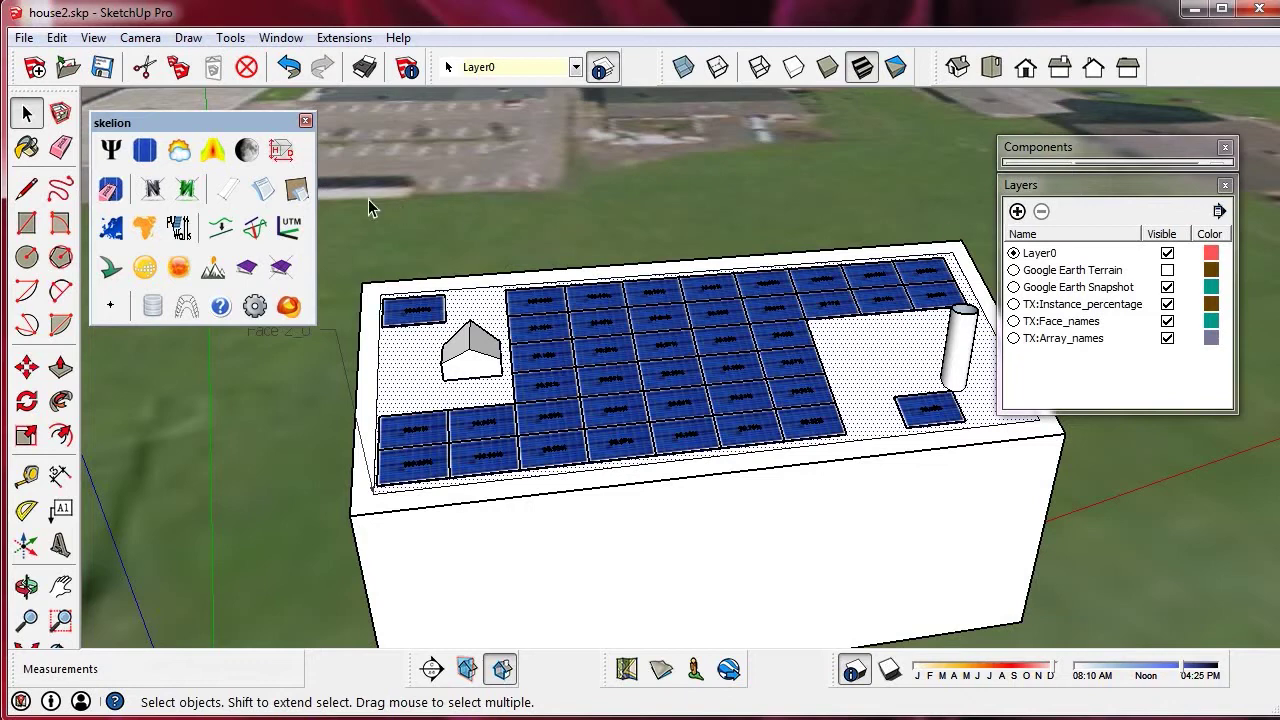
- Recheck the roof's face report showing 42 panels at 9.66 kWp, then deselect the roof
left_click(222, 228)
left_click(296, 188)
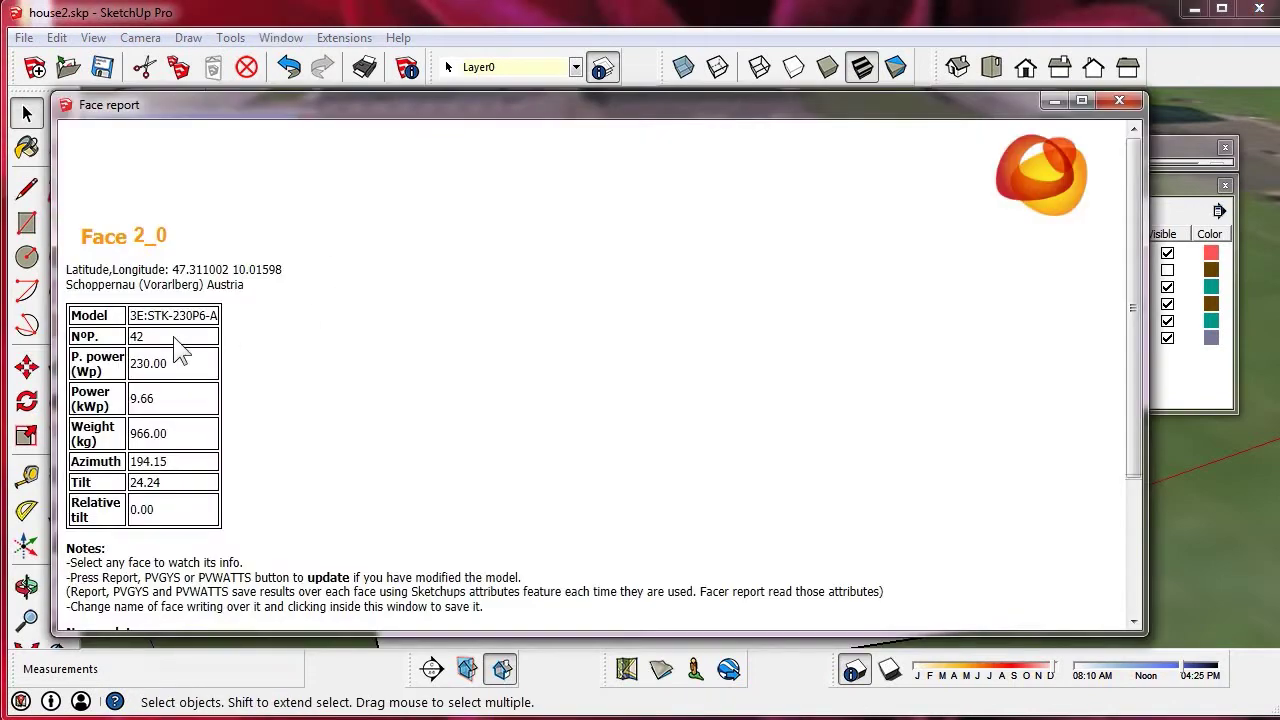
left_click(1119, 100)
left_click(766, 198)
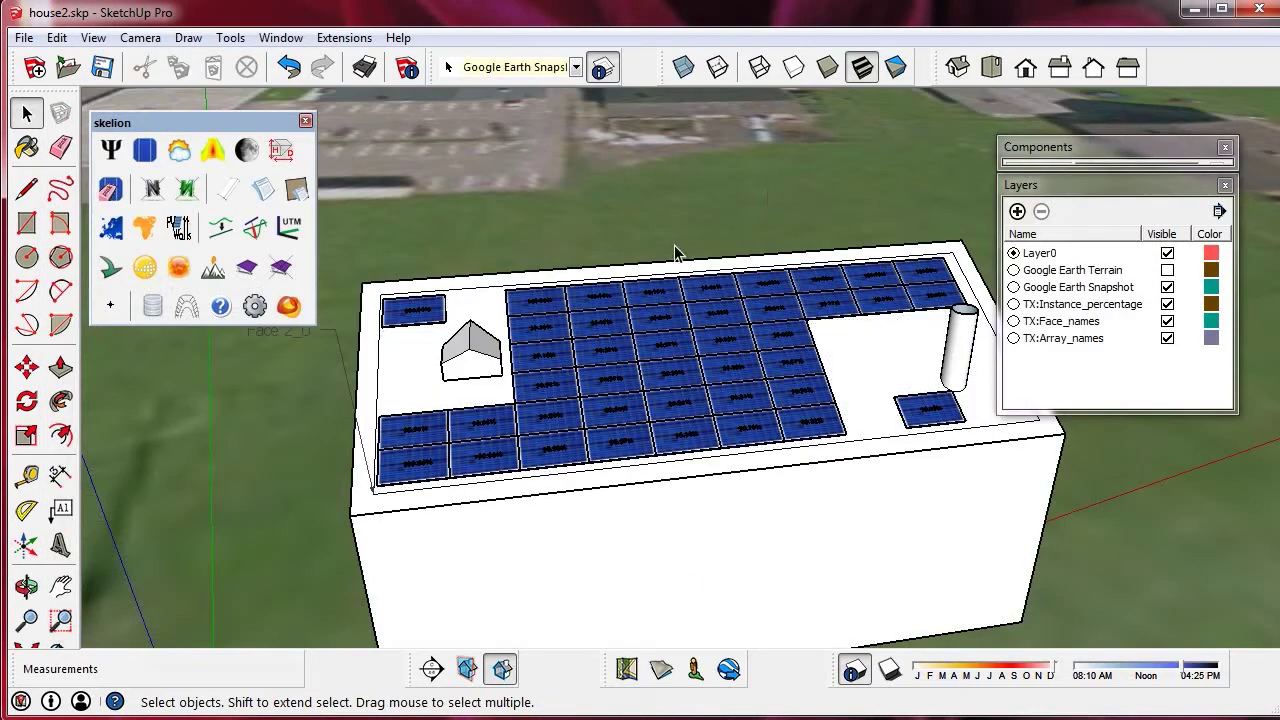
left_click(140, 222)
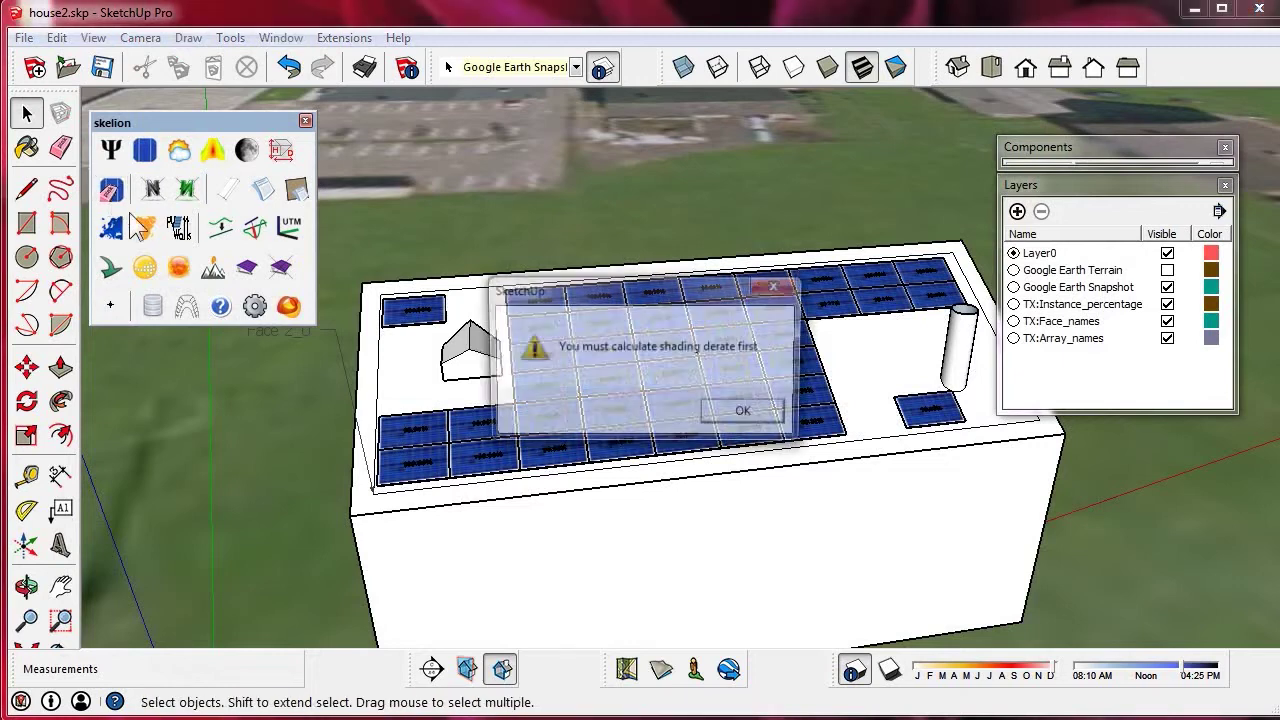
- Dismiss the shading derate warning and turn on Hidden Geometry display
left_click(749, 415)
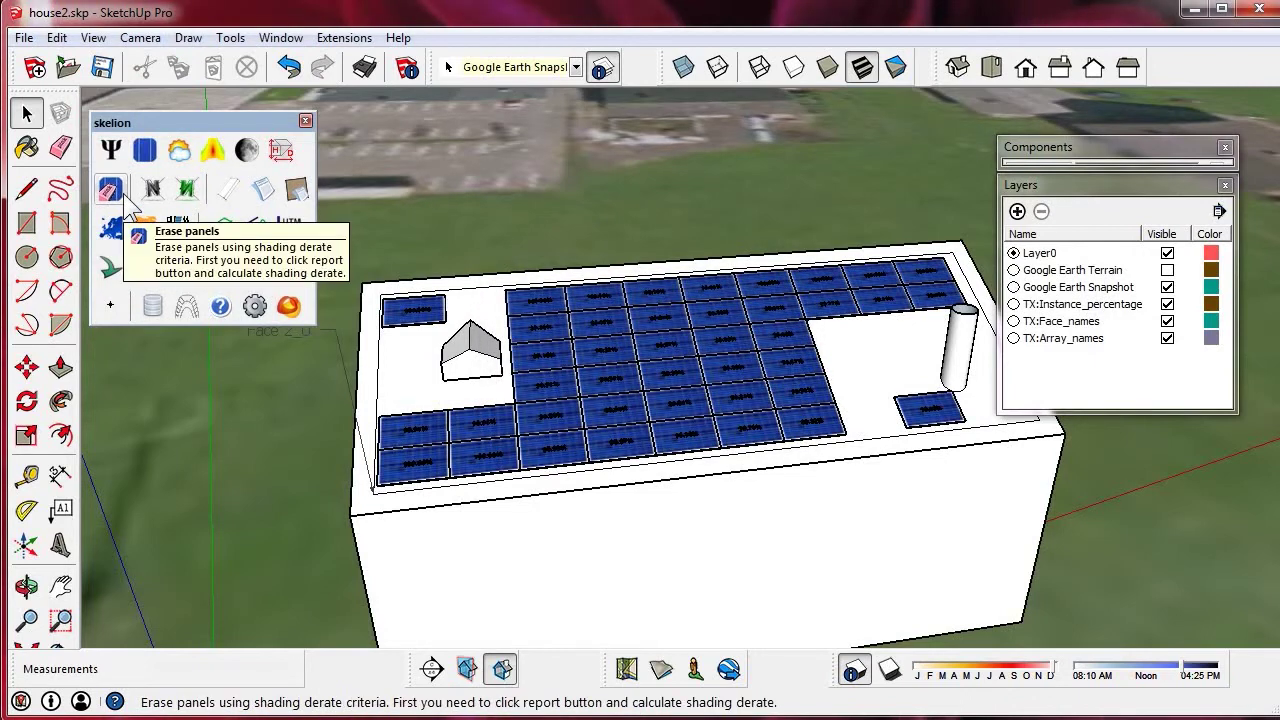
left_click(227, 191)
left_click(221, 199)
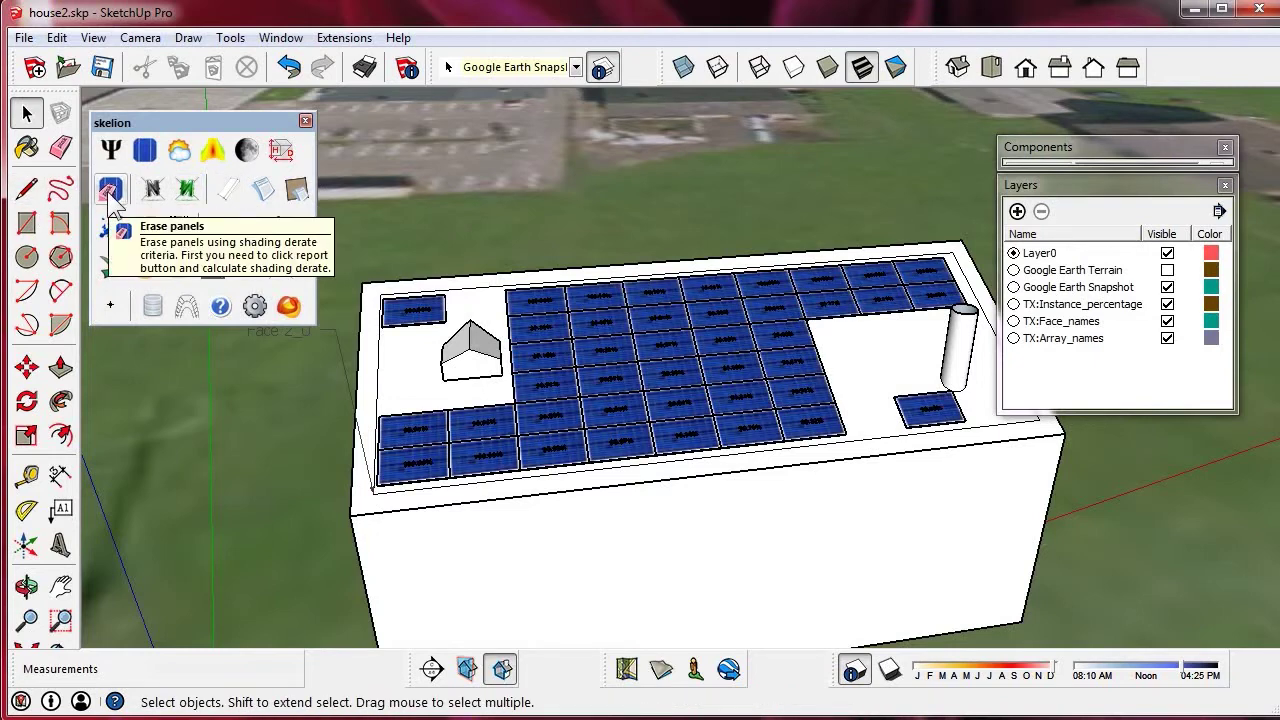
left_click(93, 37)
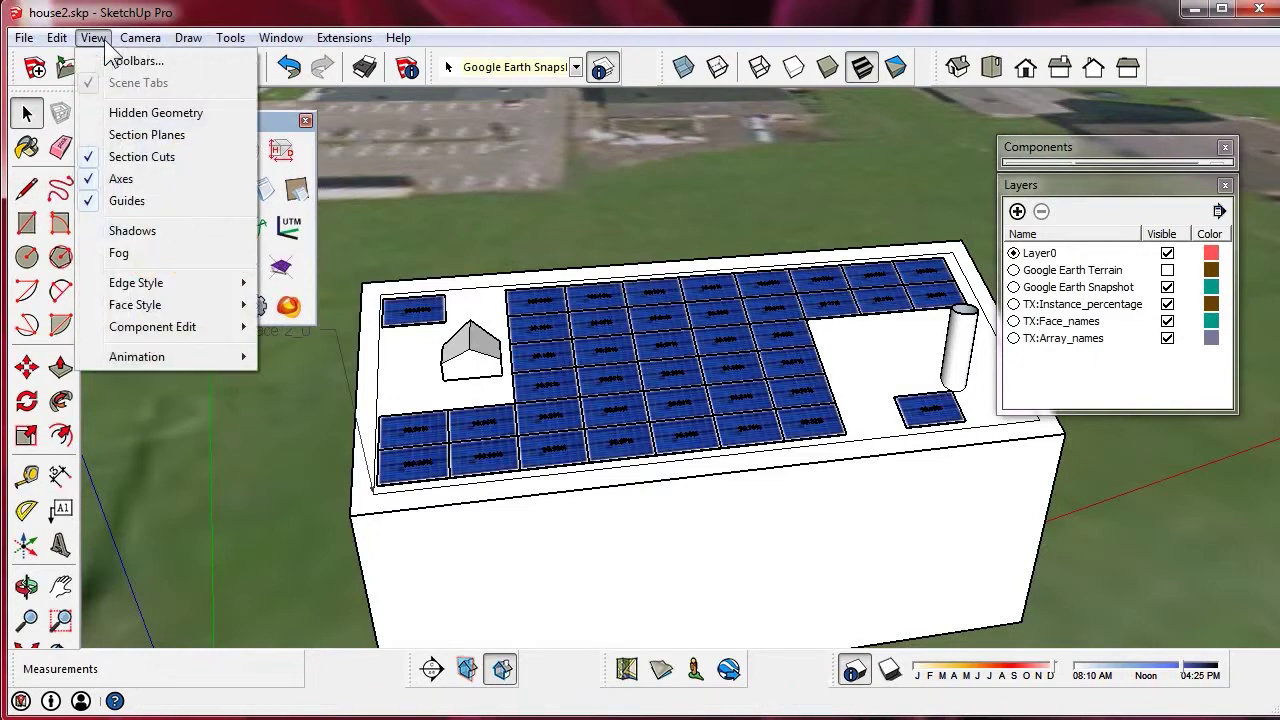
left_click(140, 105)
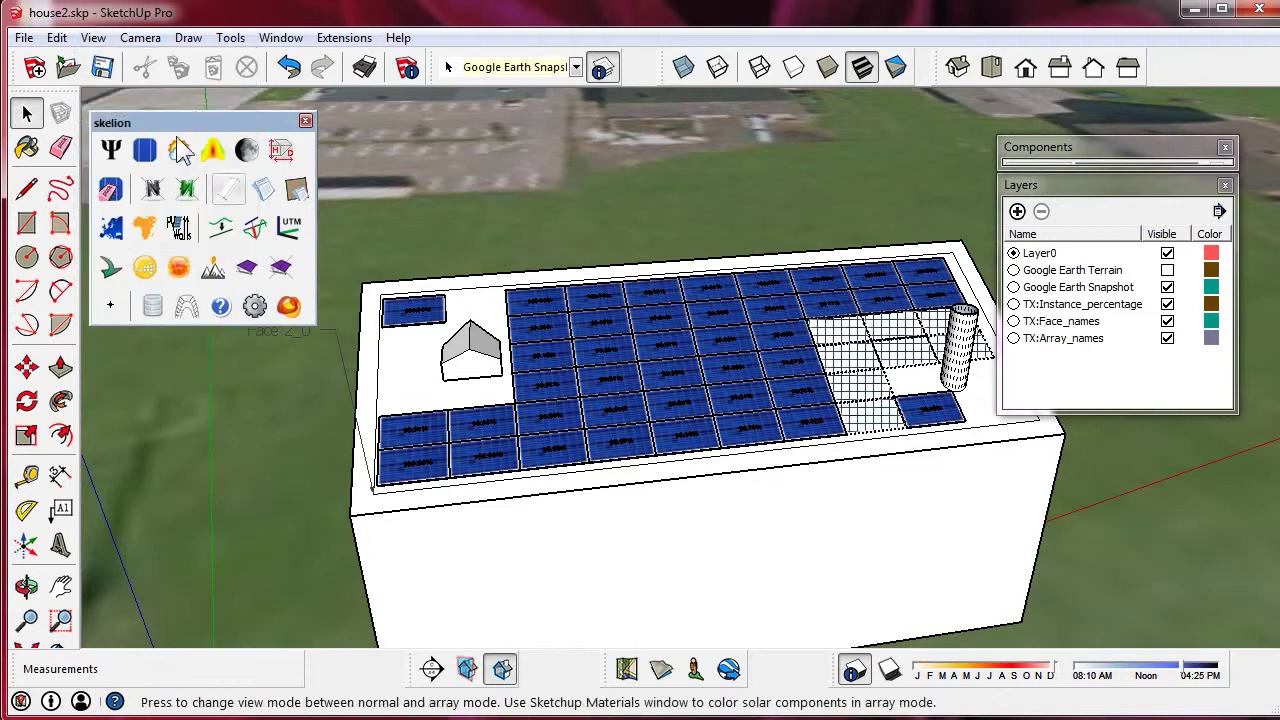
- Unhide the hidden solar panels beside the chimney inside the building group
double_click(826, 342)
left_click(850, 342)
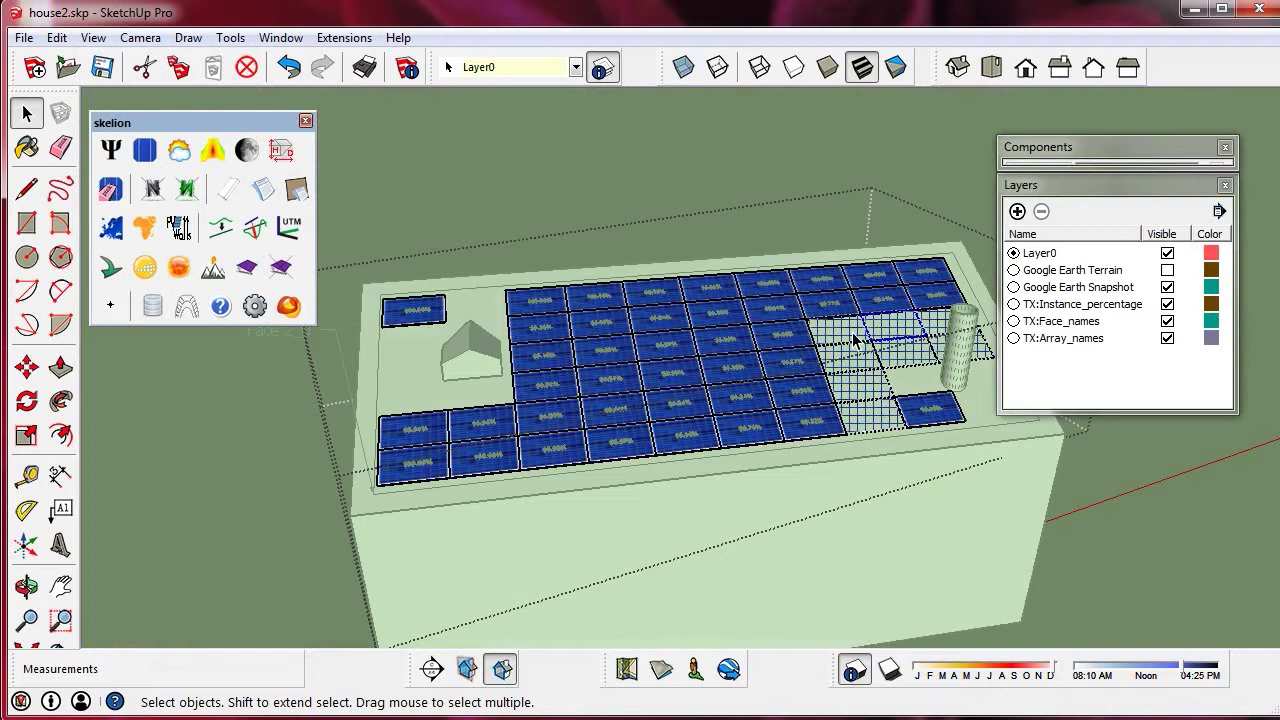
right_click(855, 340)
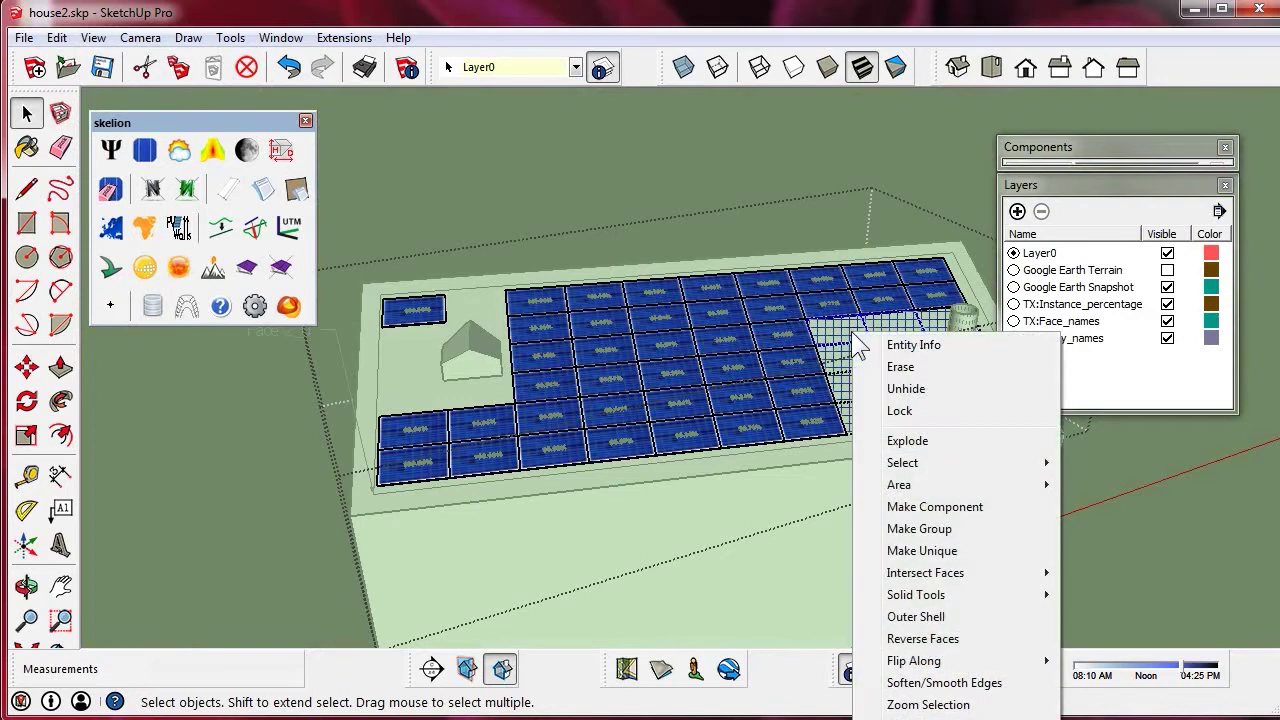
left_click(906, 388)
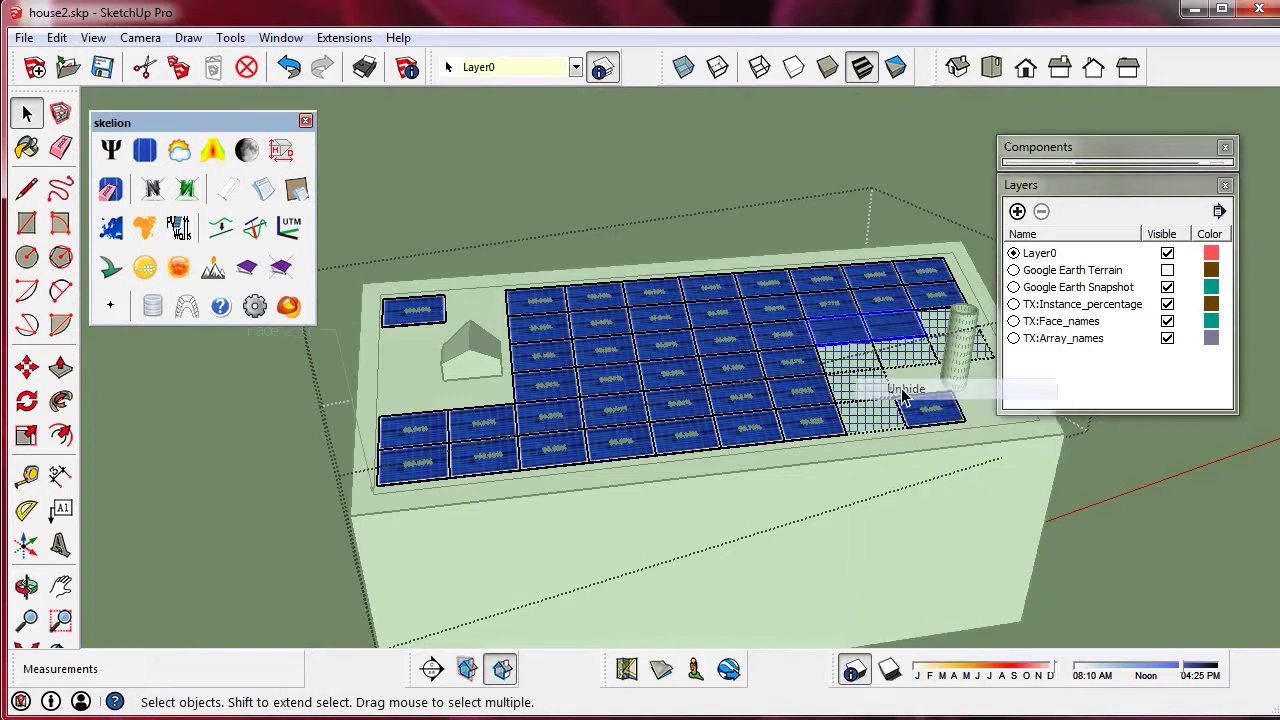
left_click(697, 188)
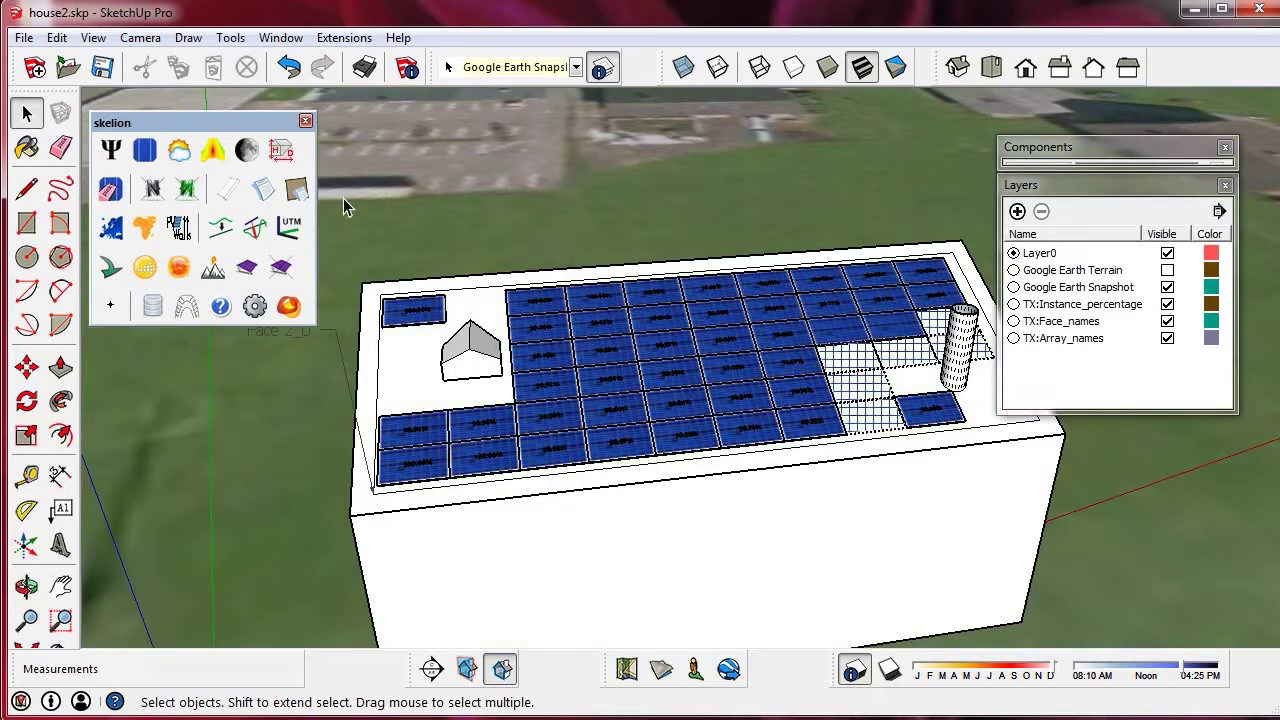
- Regenerate the report with shading derate (44 panels, 10.12 kWp, 99.76%) and close Skelion tools
left_click(280, 266)
left_click(688, 413)
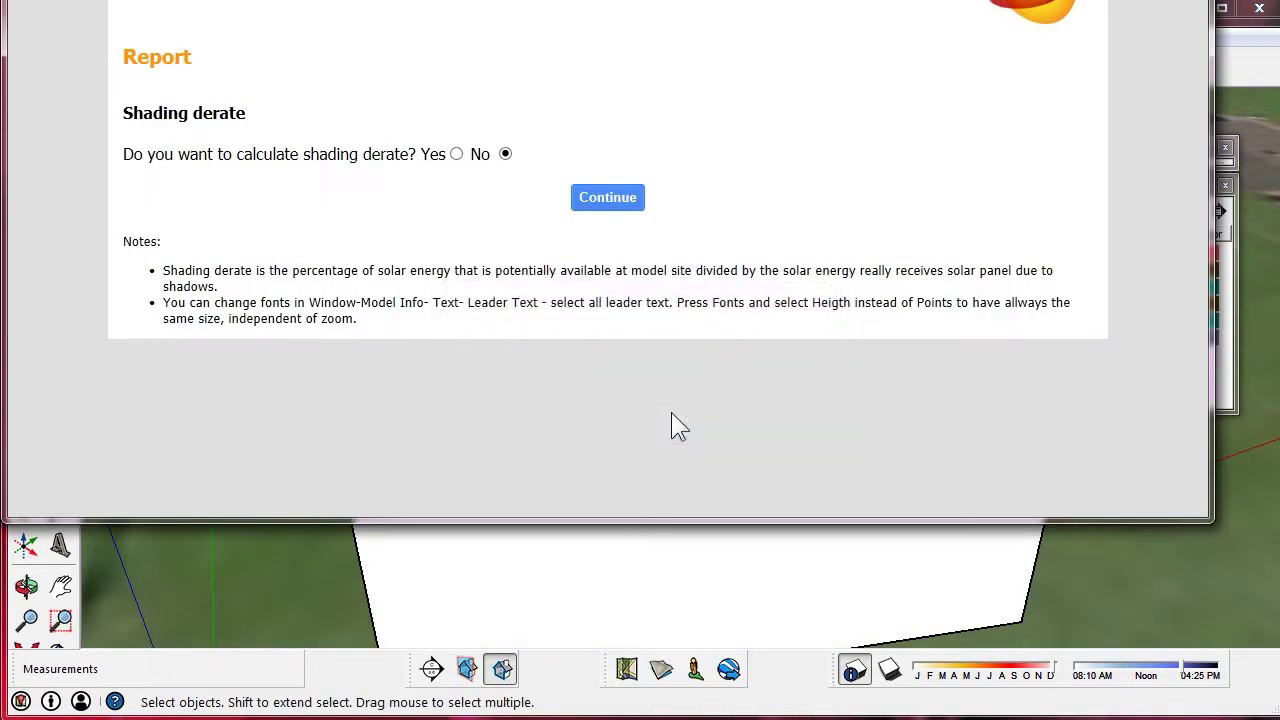
left_click(457, 155)
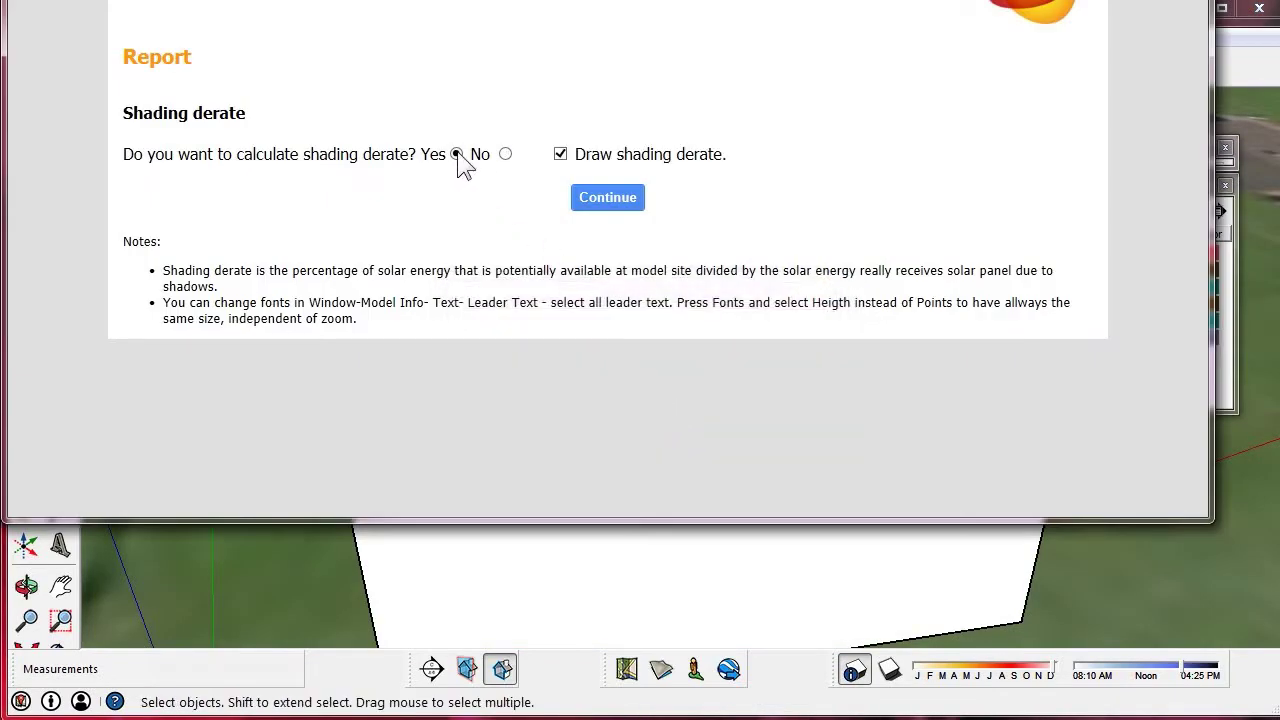
left_click(607, 199)
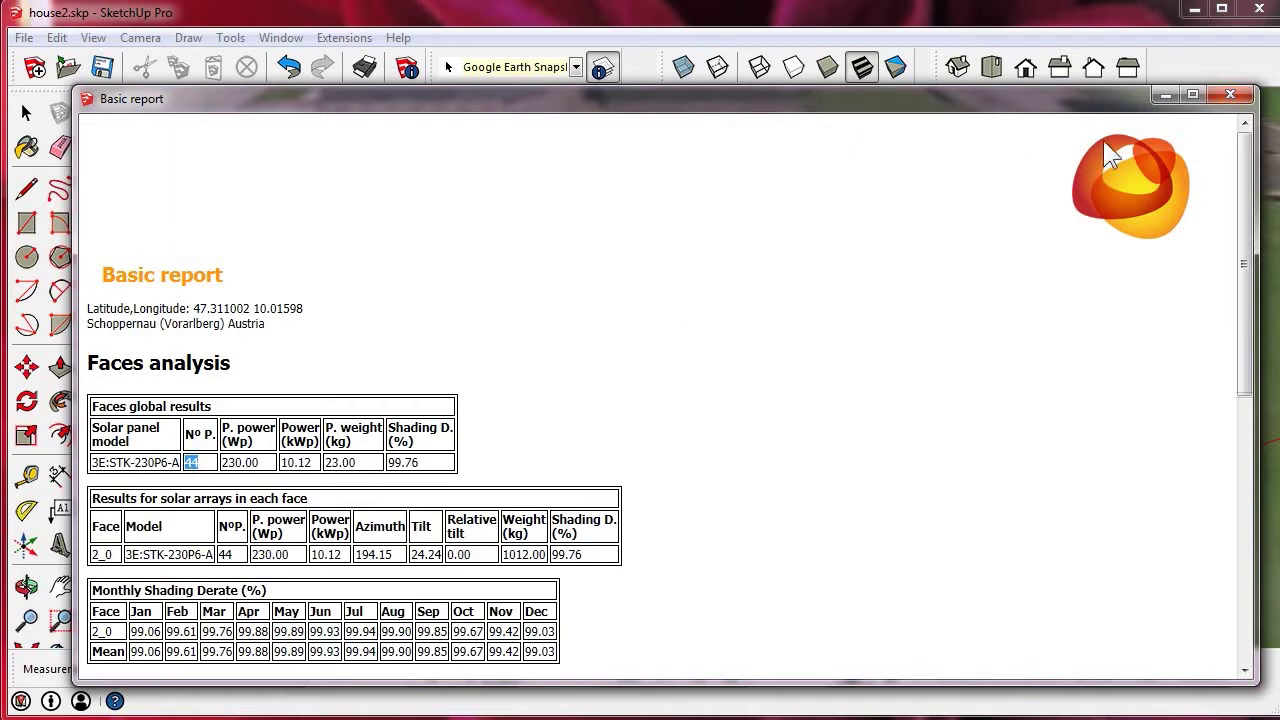
left_click(1231, 95)
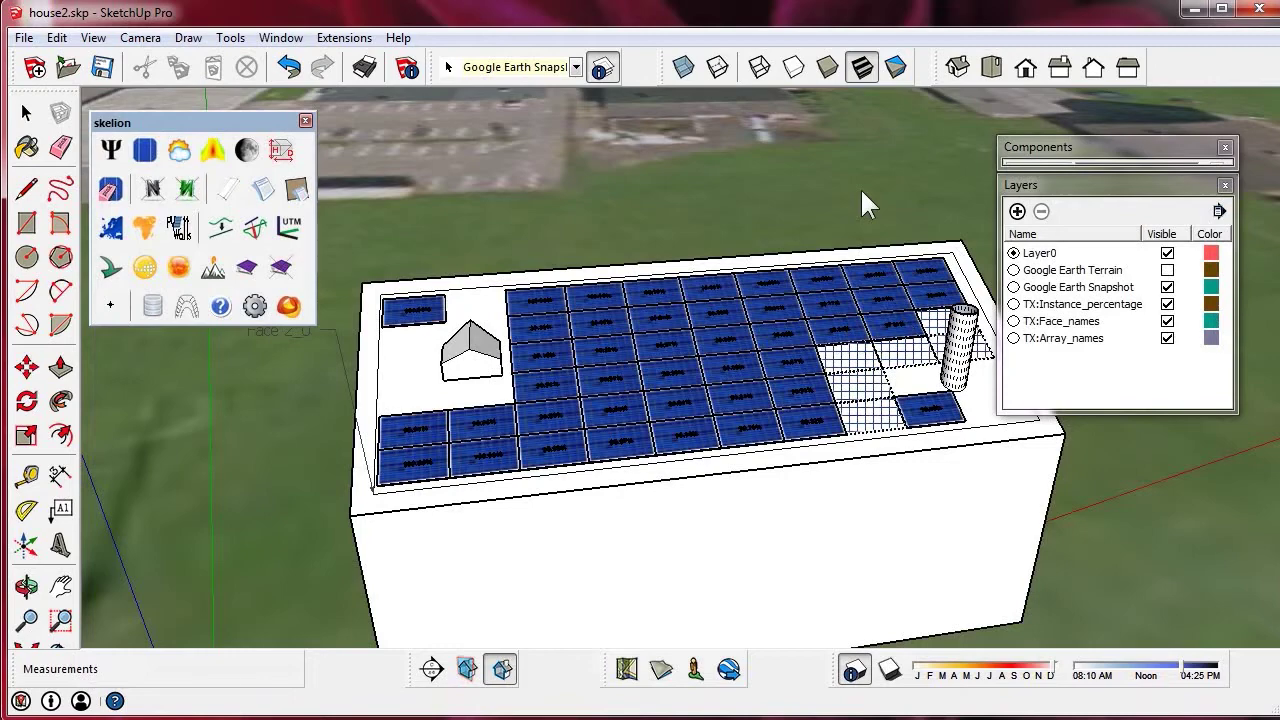
left_click(305, 120)
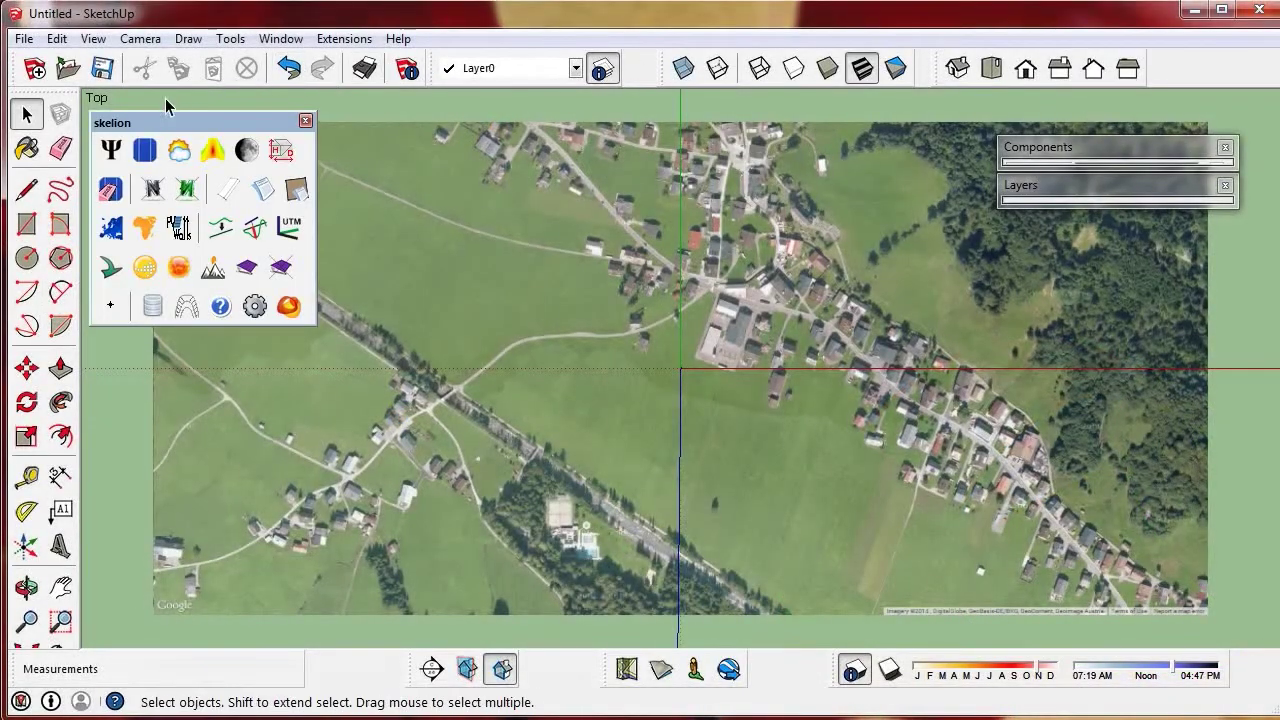
- Open Skelion's Meteorological data dialog in the new Schoppernau model
left_click(178, 156)
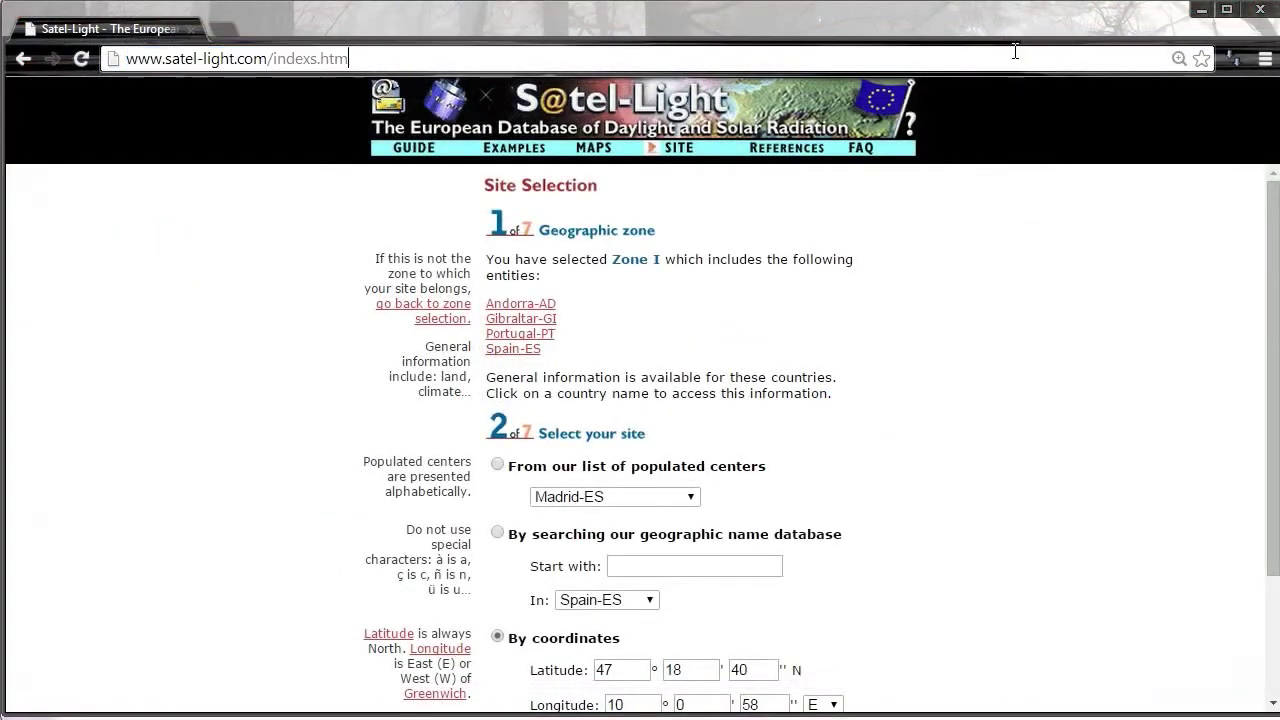
- Submit coordinates 47°18'40"N 10°0'58"E and accept the Grasalp, Austria site at 829 m altitude
mouse_move(348, 58)
left_mouse_down()
mouse_move(220, 58)
mouse_move(66, 25)
left_mouse_up()
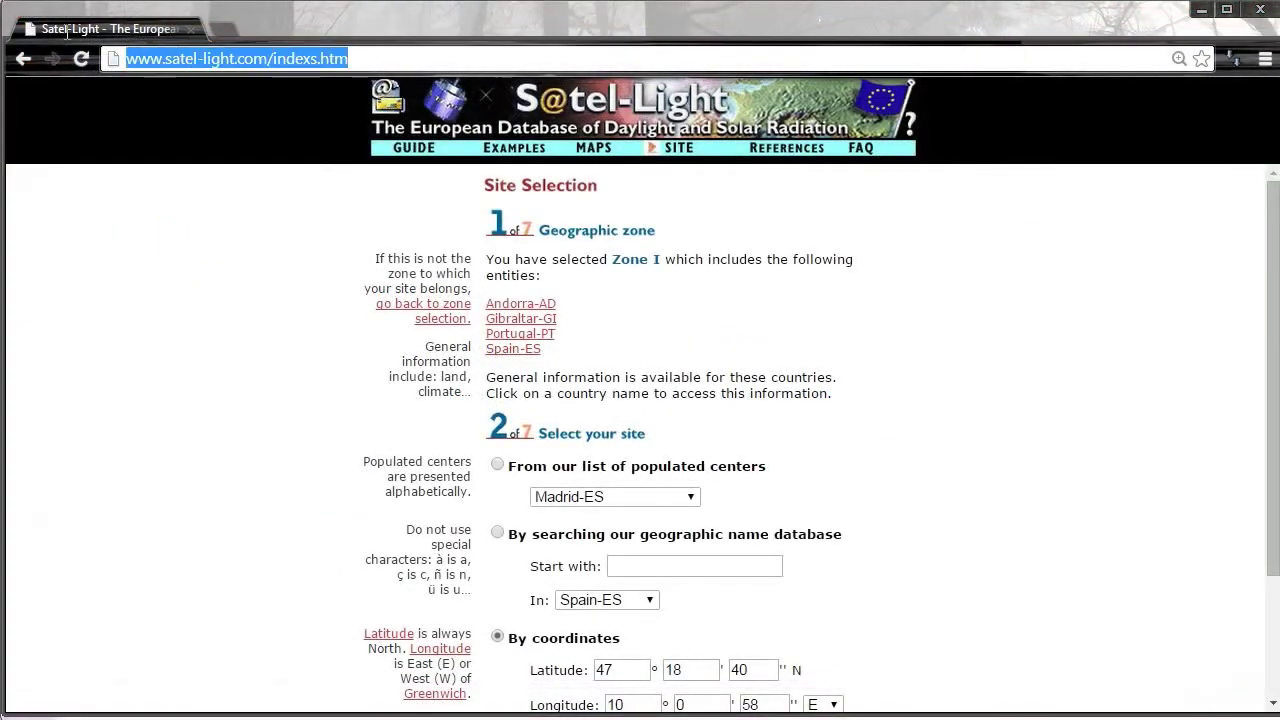
left_click(277, 229)
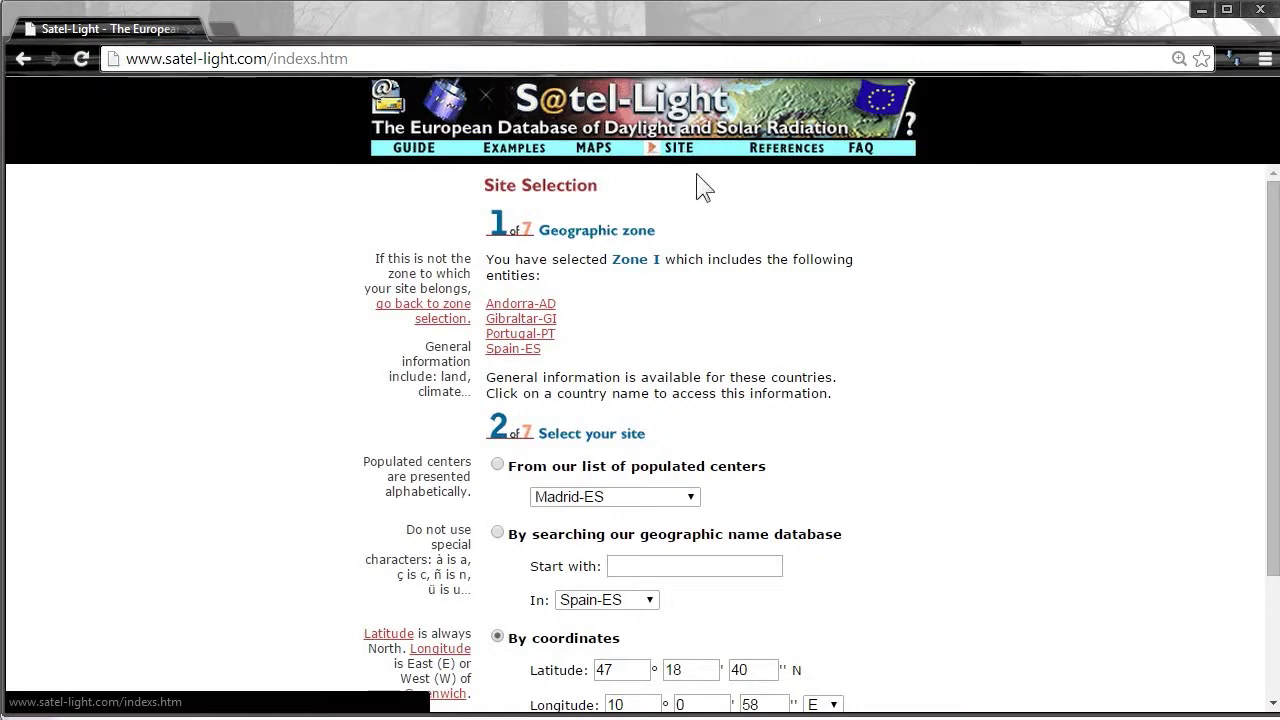
scroll(890, 490, "down", 2)
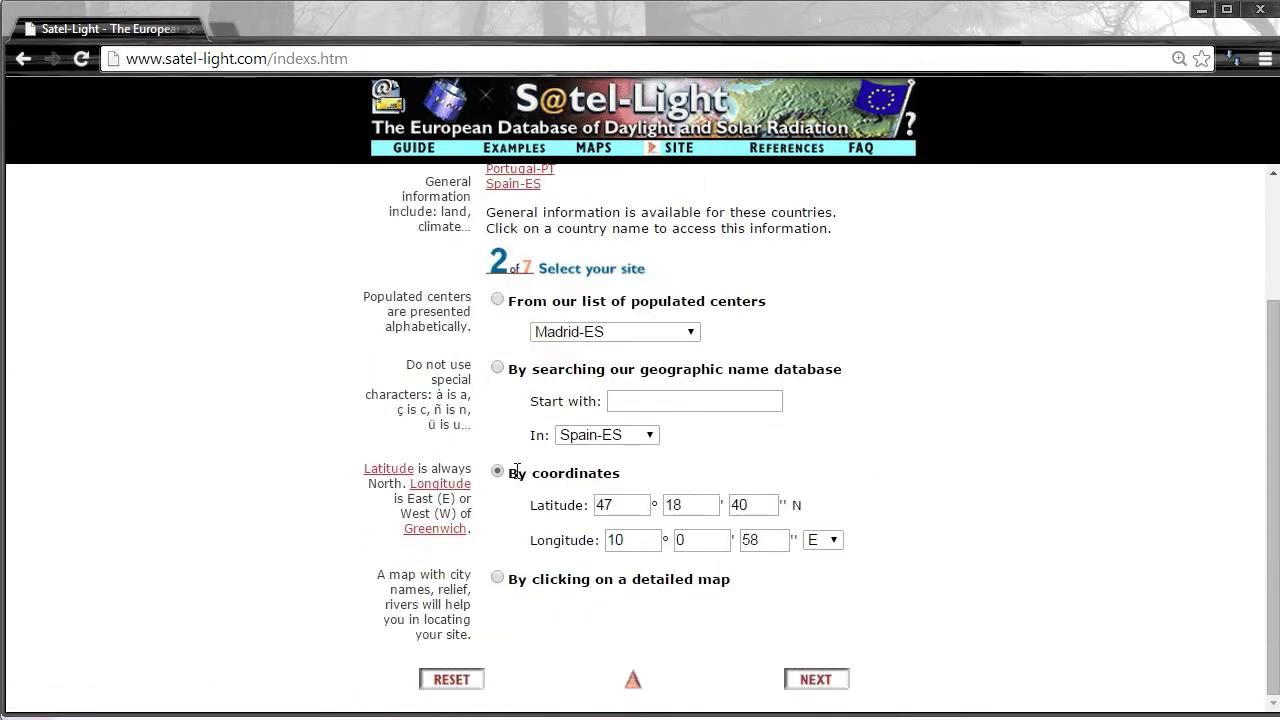
left_click_drag(512, 474, 634, 474)
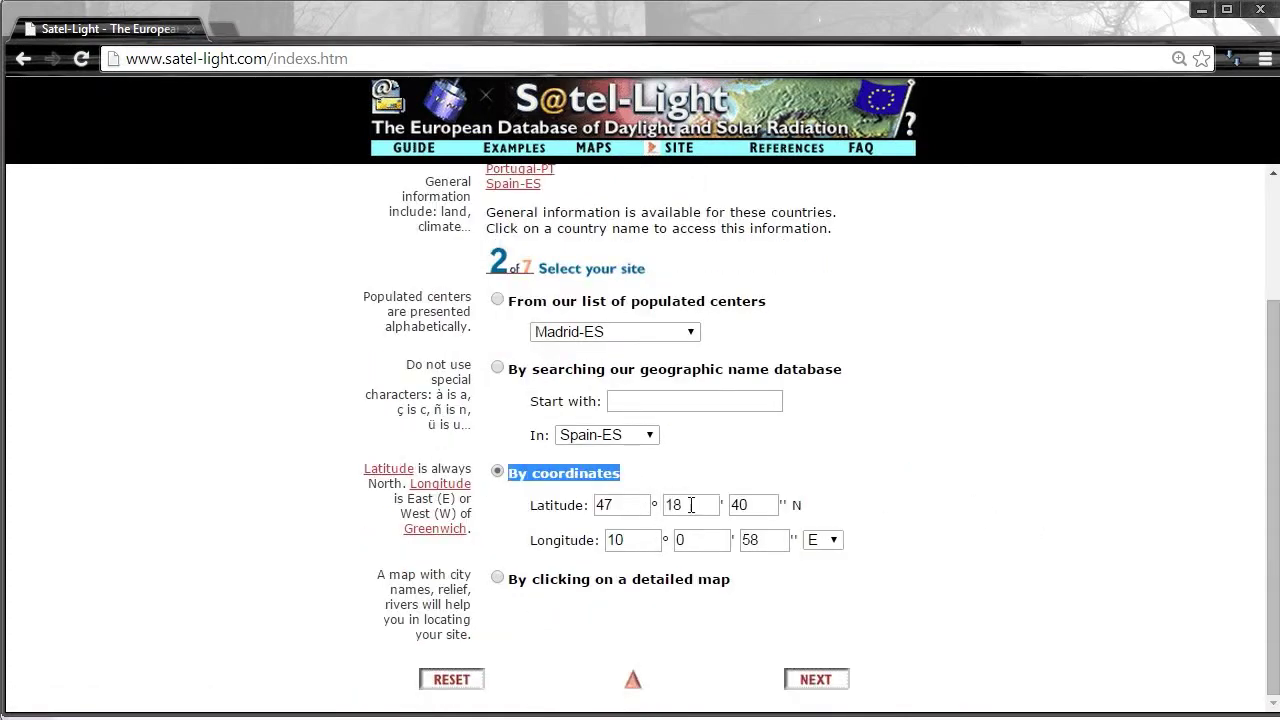
left_click(817, 680)
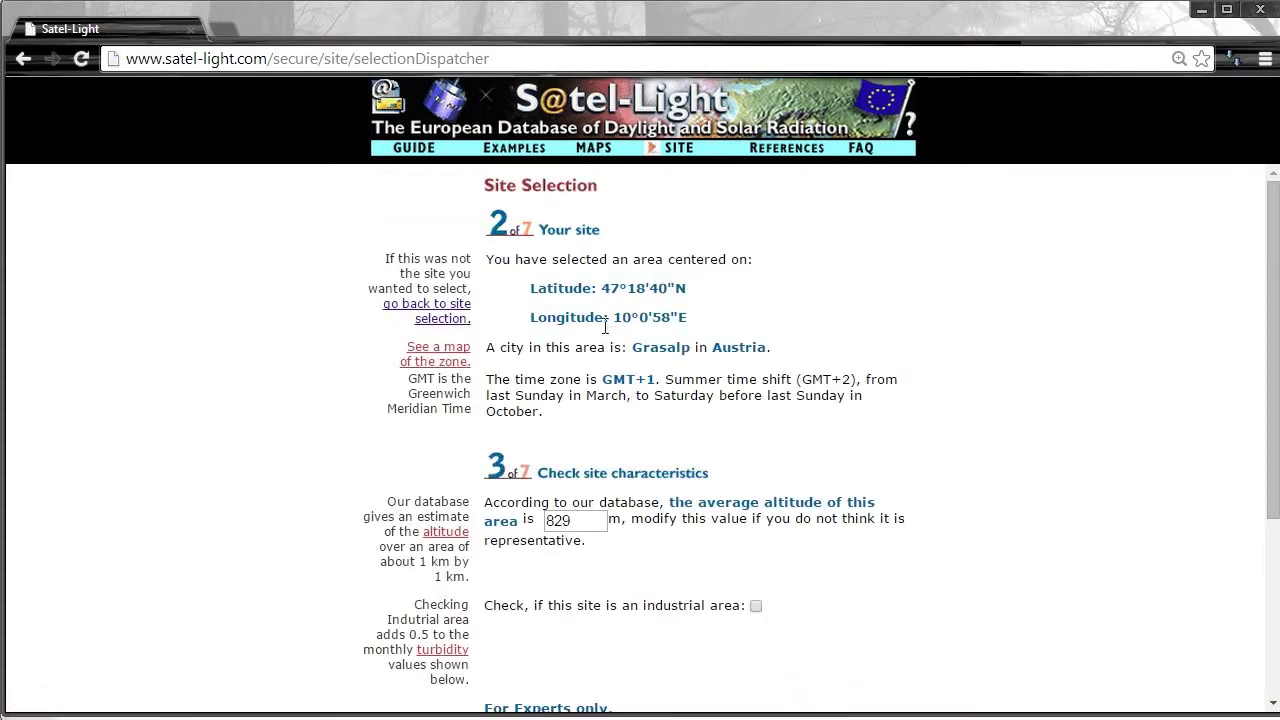
scroll(586, 397, "down", 1)
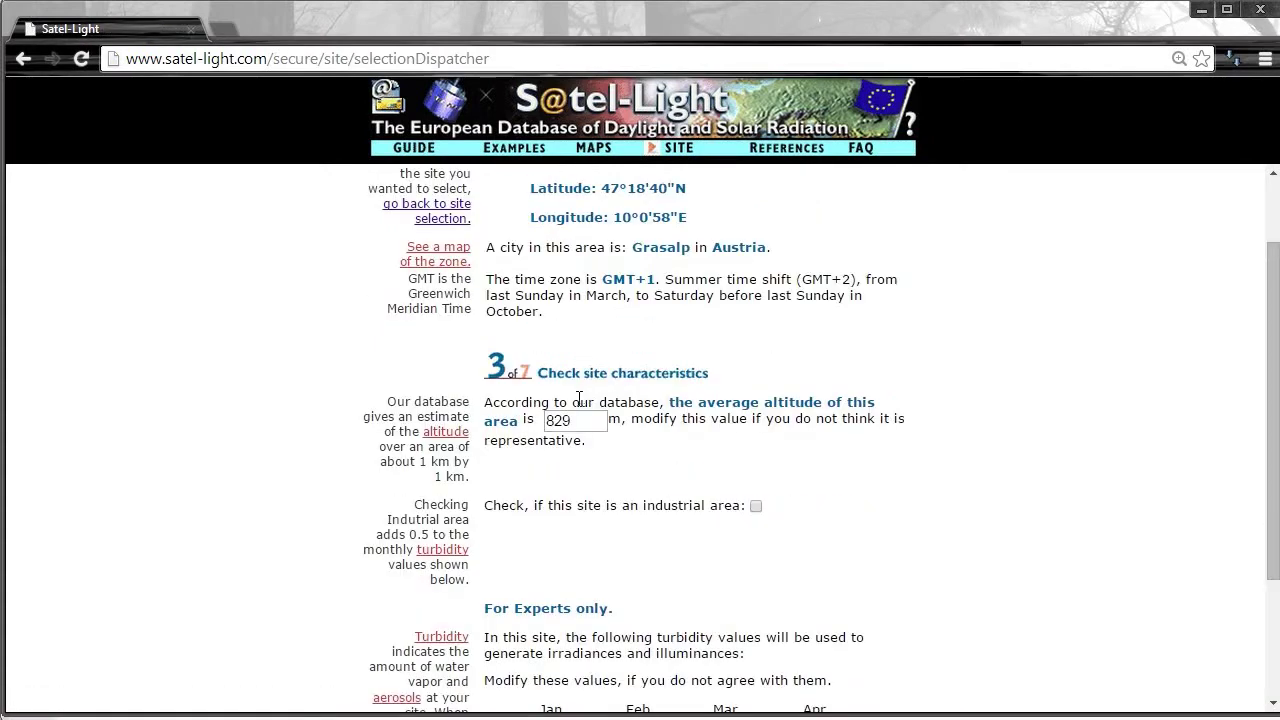
scroll(591, 450, "down", 1)
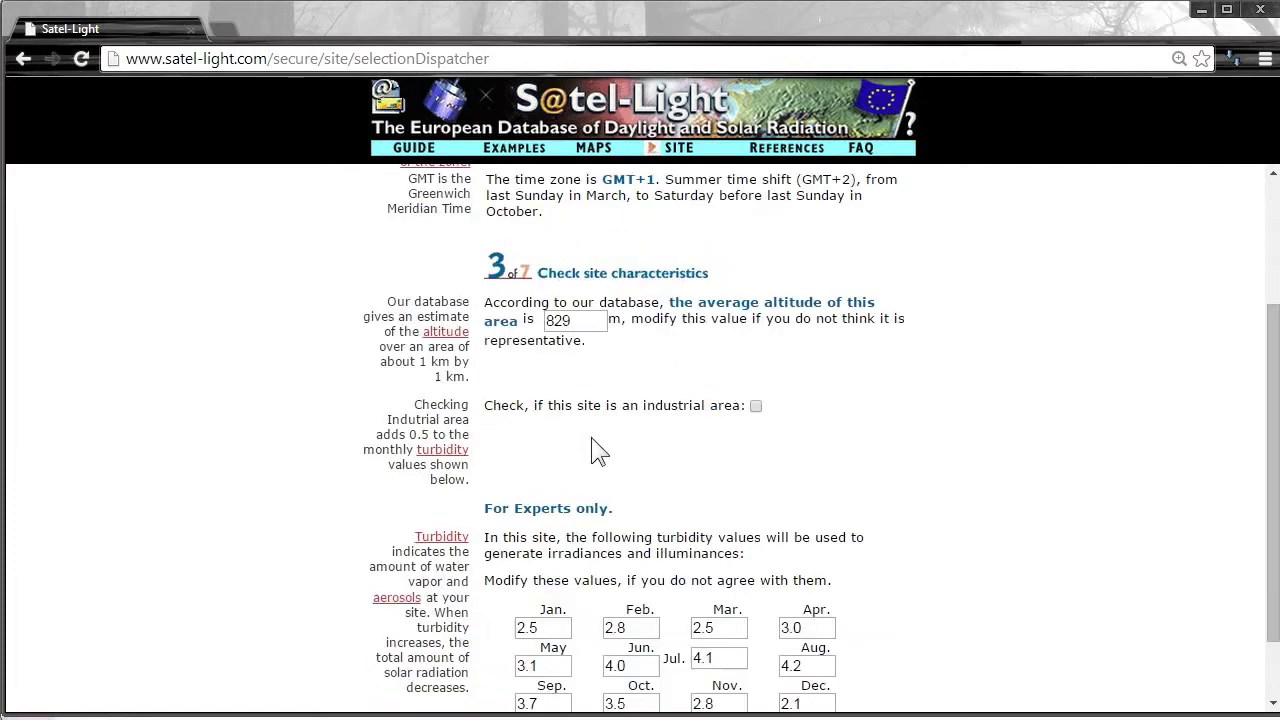
scroll(591, 450, "down", 1)
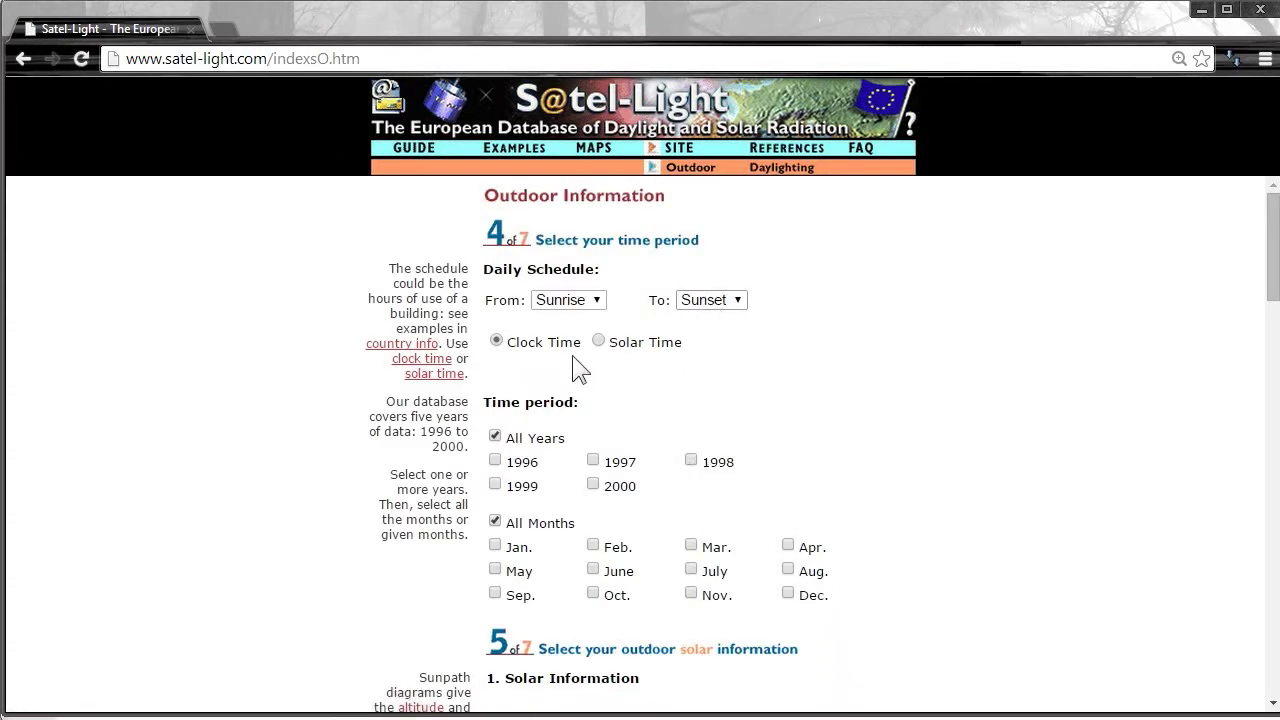
- Tick Global and Diffuse irradiance under 2.2 Parameters on the Outdoor Information page
left_click_drag(583, 343, 513, 350)
scroll(520, 357, "down", 1)
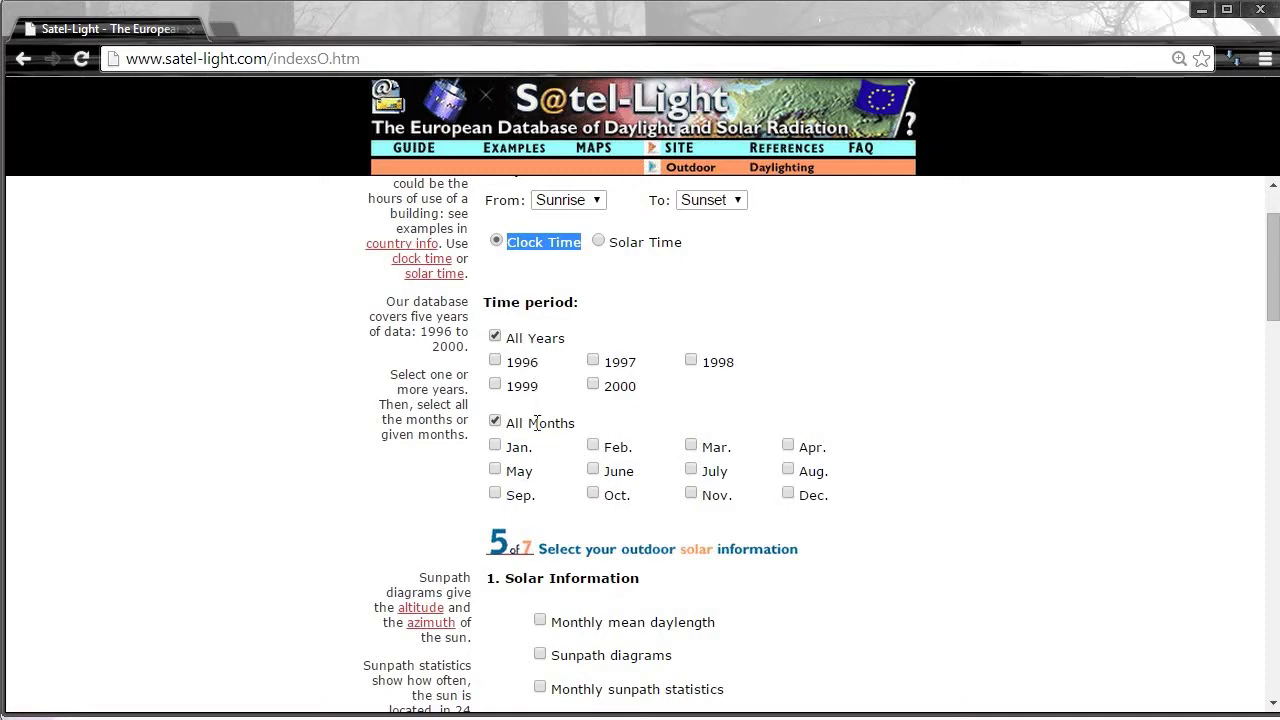
scroll(545, 480, "down", 1)
scroll(548, 492, "down", 1)
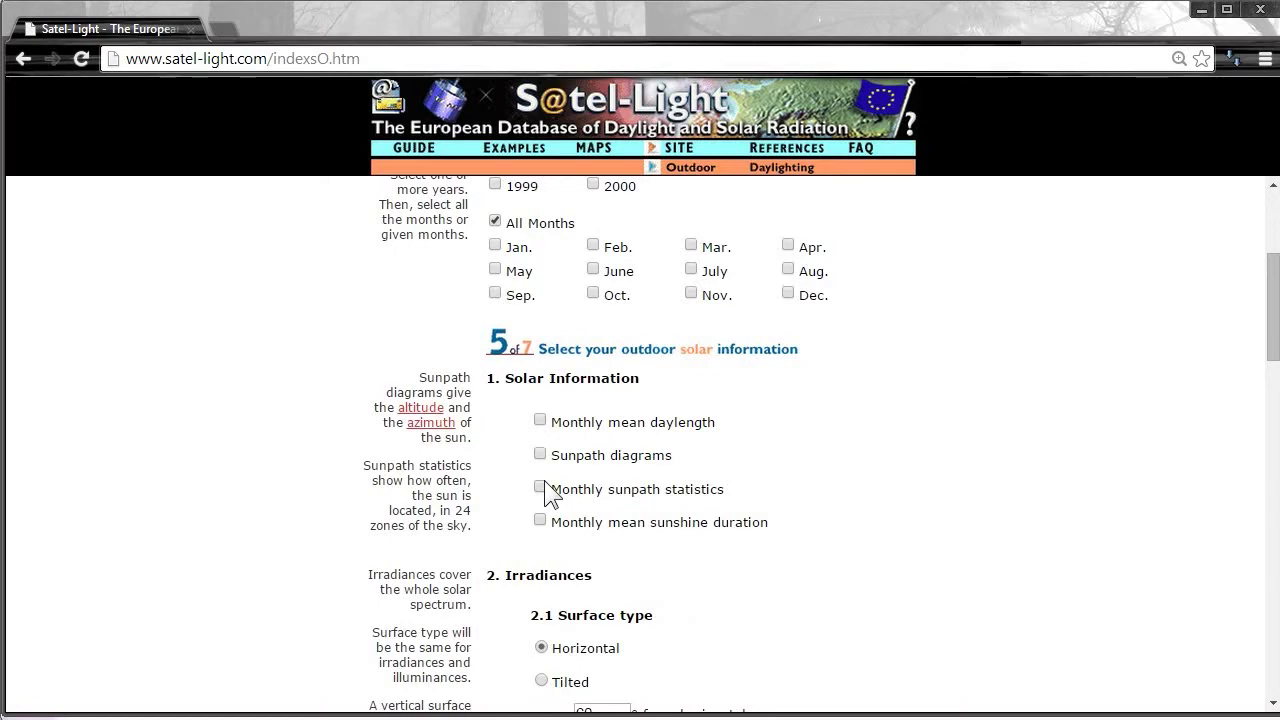
scroll(545, 490, "down", 1)
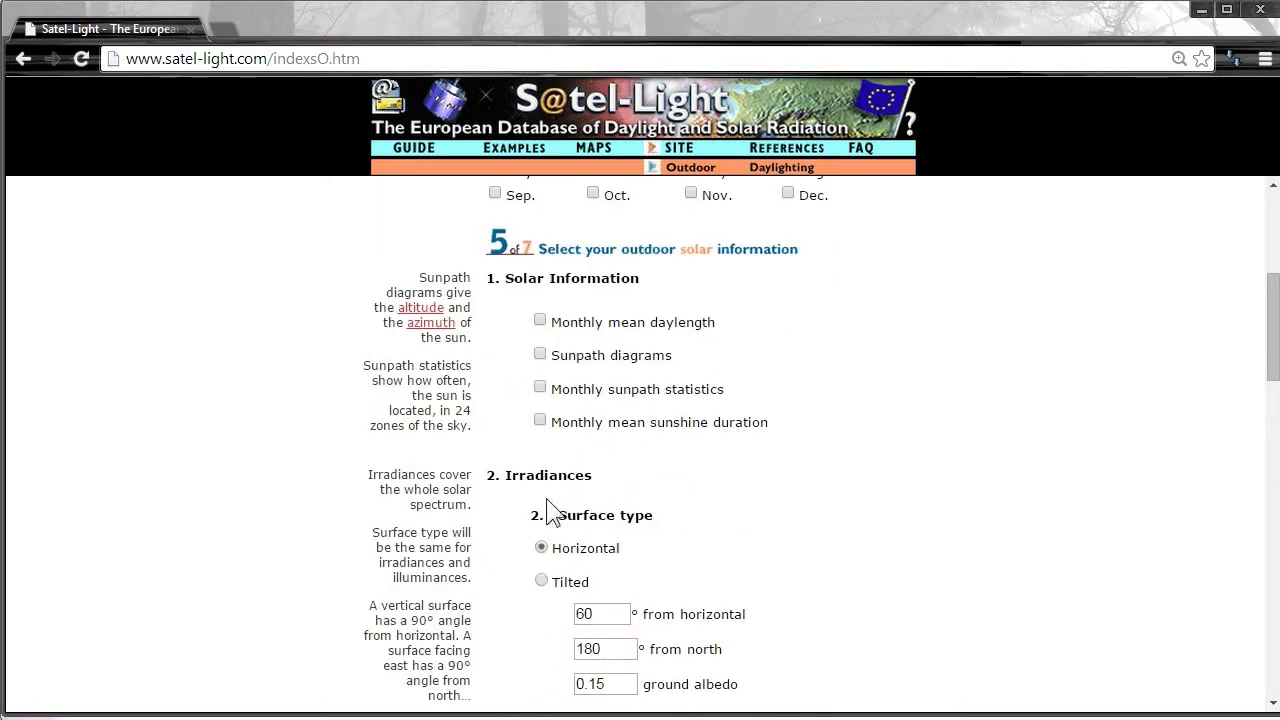
scroll(548, 513, "down", 1)
scroll(548, 512, "down", 1)
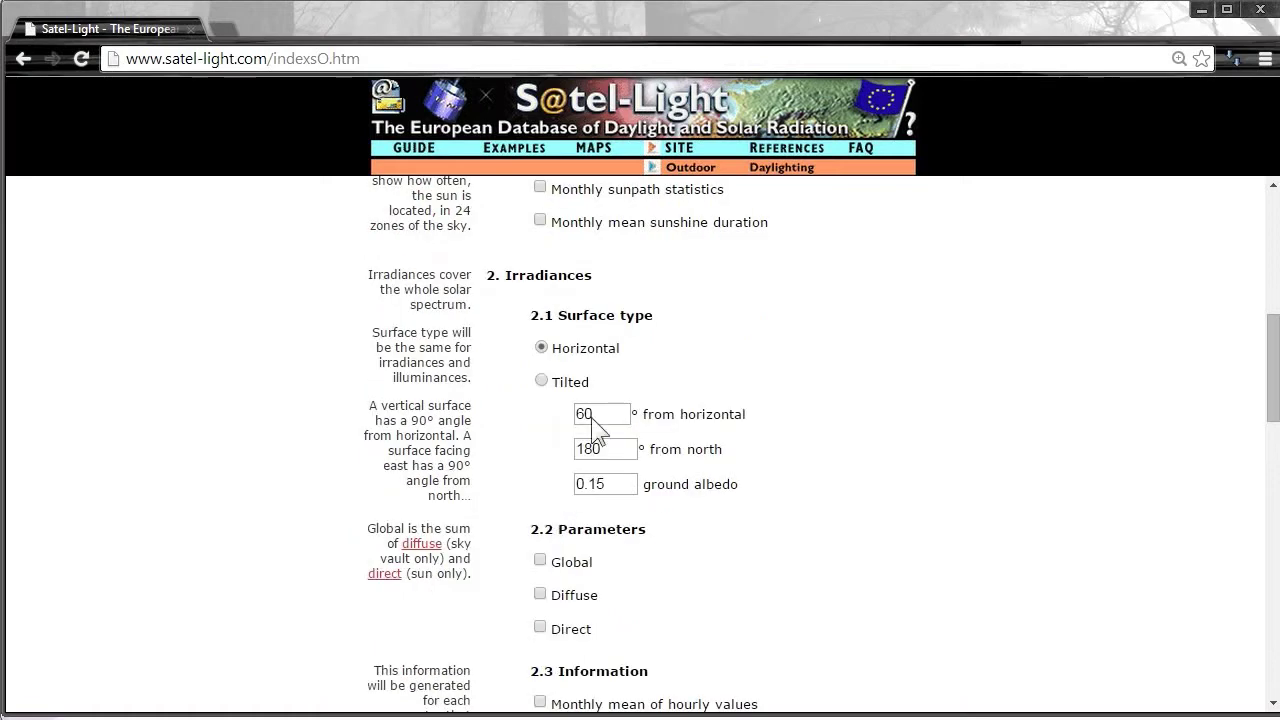
left_click_drag(619, 348, 552, 349)
scroll(590, 395, "down", 1)
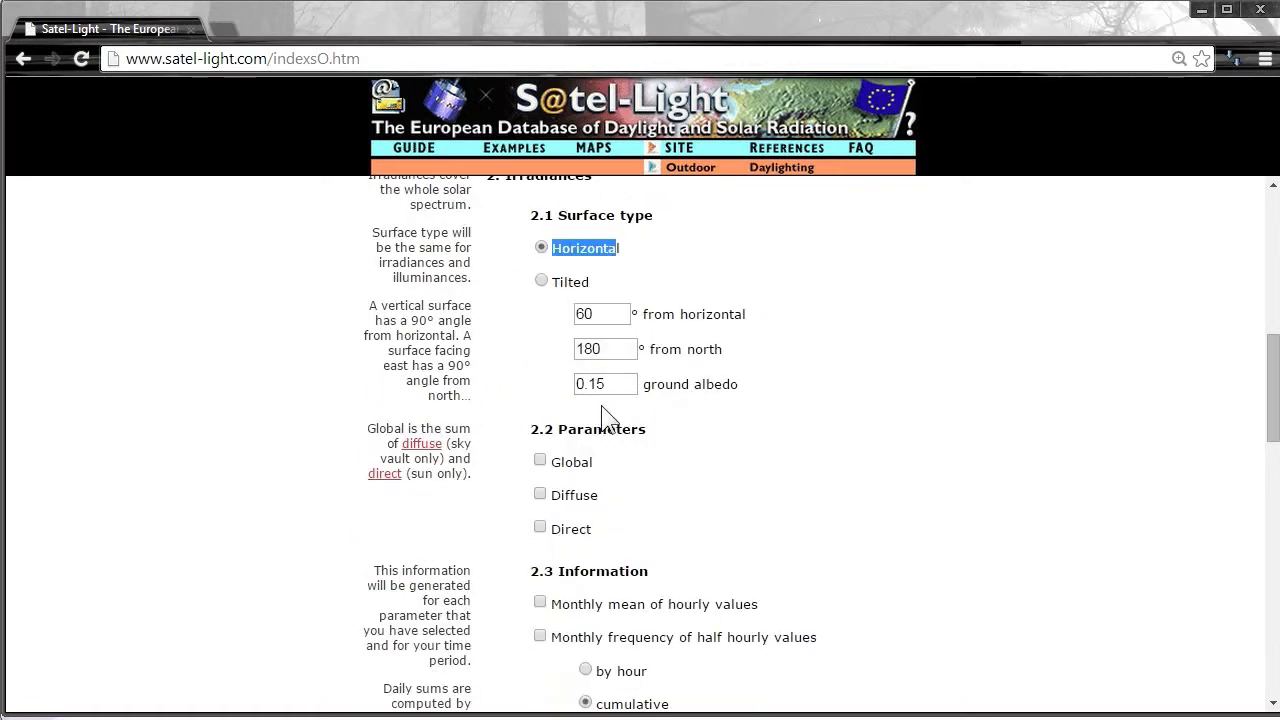
scroll(612, 478, "down", 1)
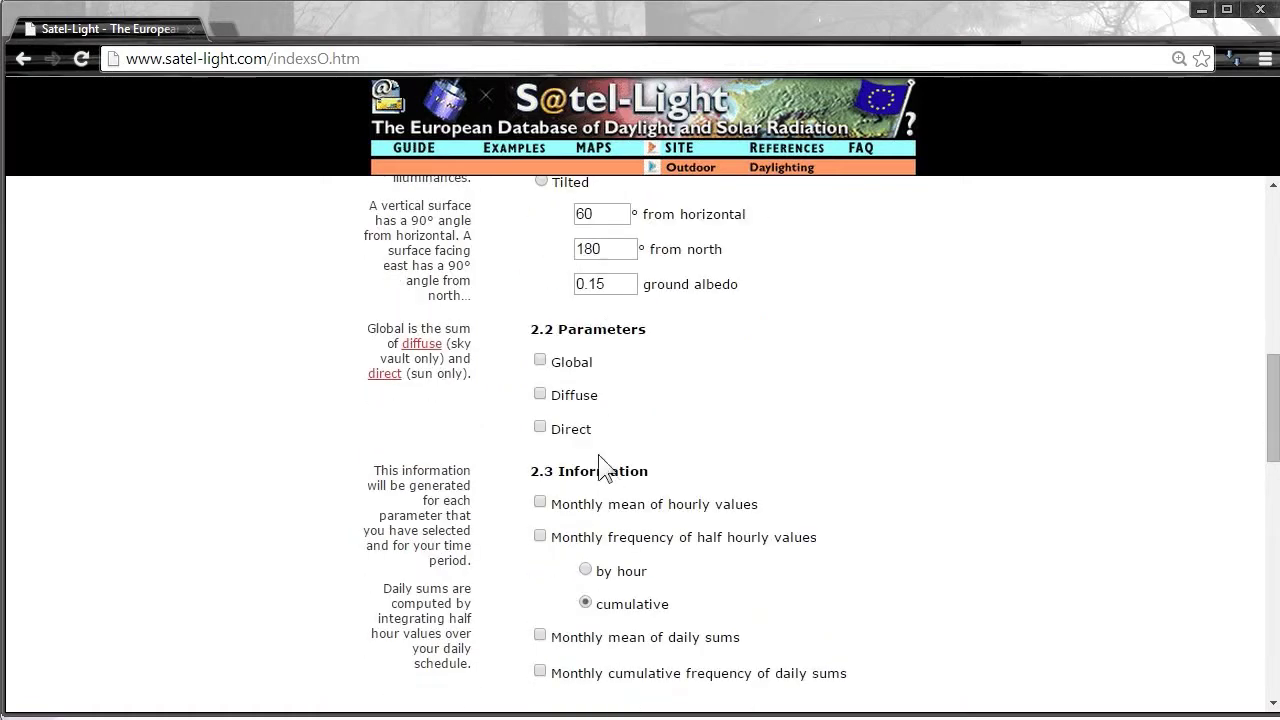
left_click(539, 361)
left_click(540, 394)
- Scroll to the bottom of the page and submit the outdoor information request
scroll(486, 428, "down", 1)
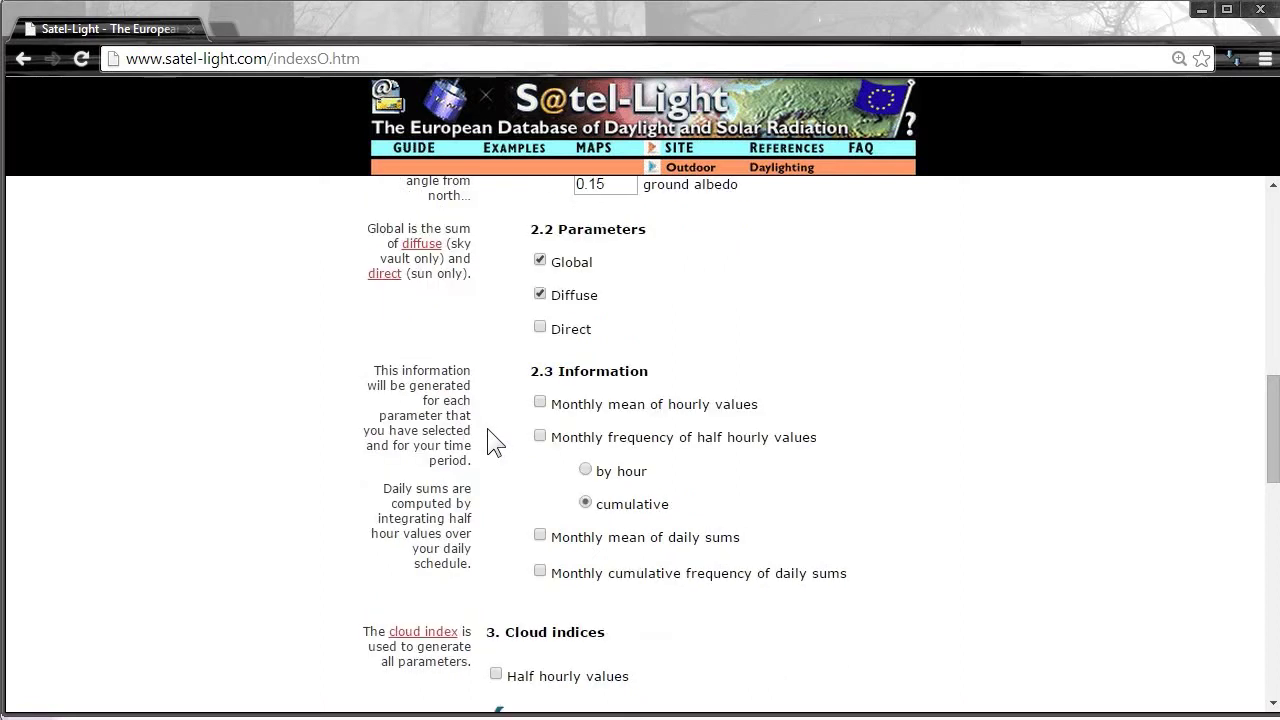
scroll(488, 430, "down", 1)
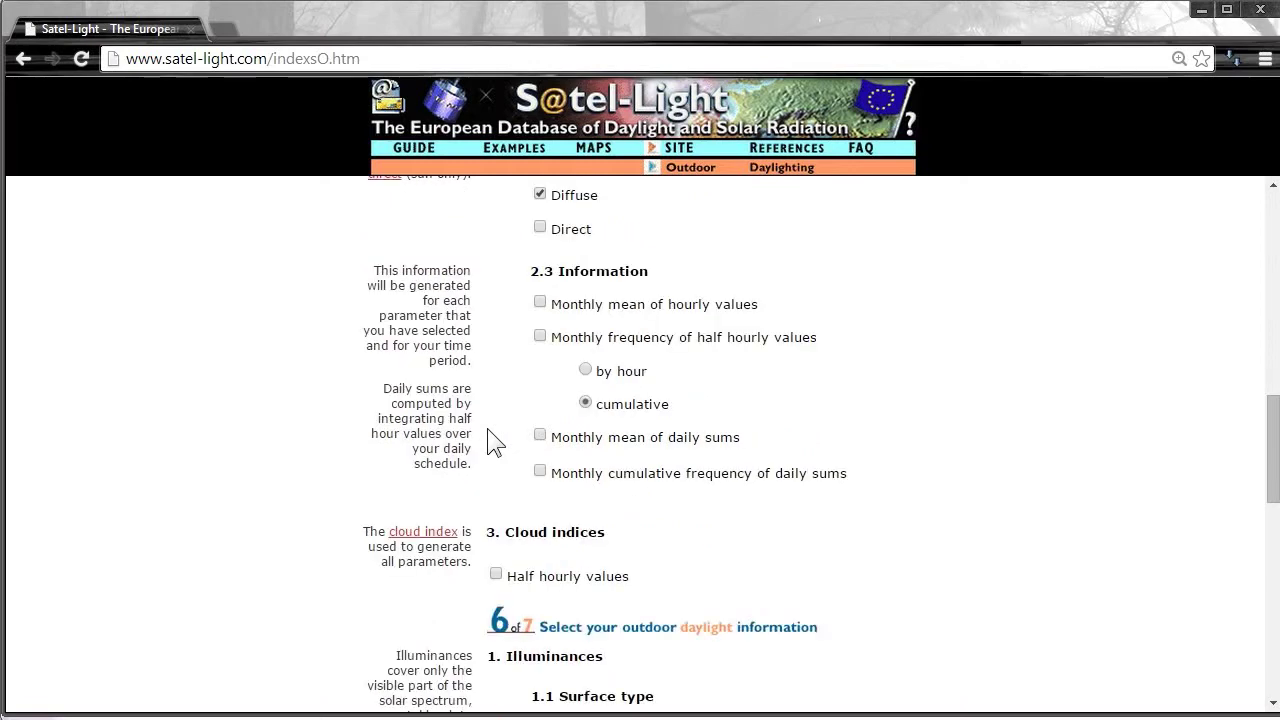
scroll(487, 440, "down", 1)
scroll(489, 428, "down", 1)
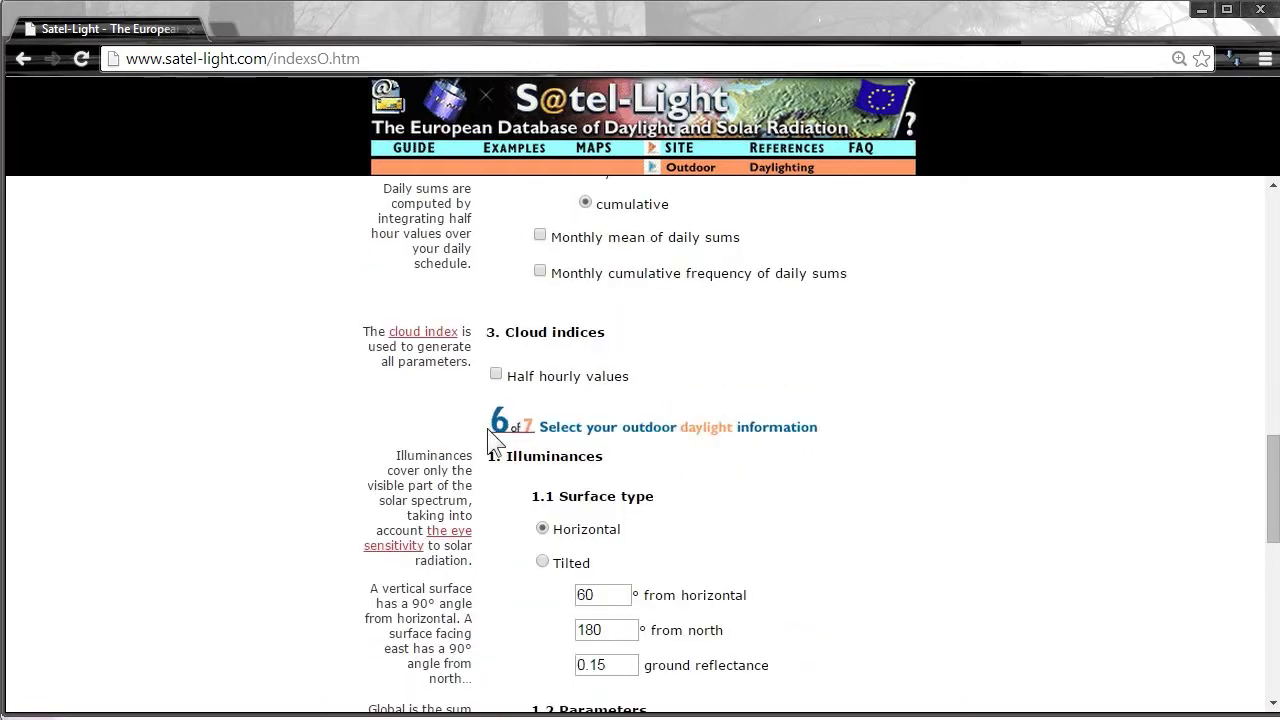
scroll(487, 428, "down", 1)
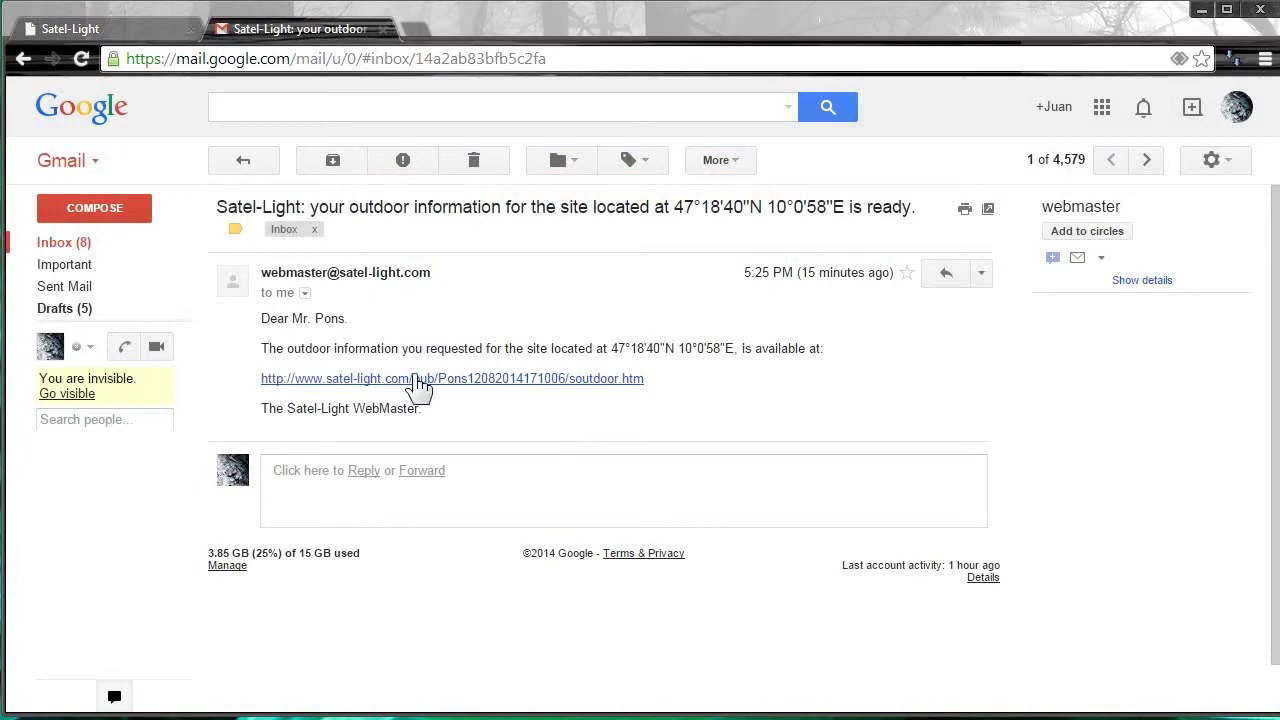
- Follow the e-mail's results link and download the 854 k parameter file 47-18-40N10-0-58E.zip
left_click(413, 378)
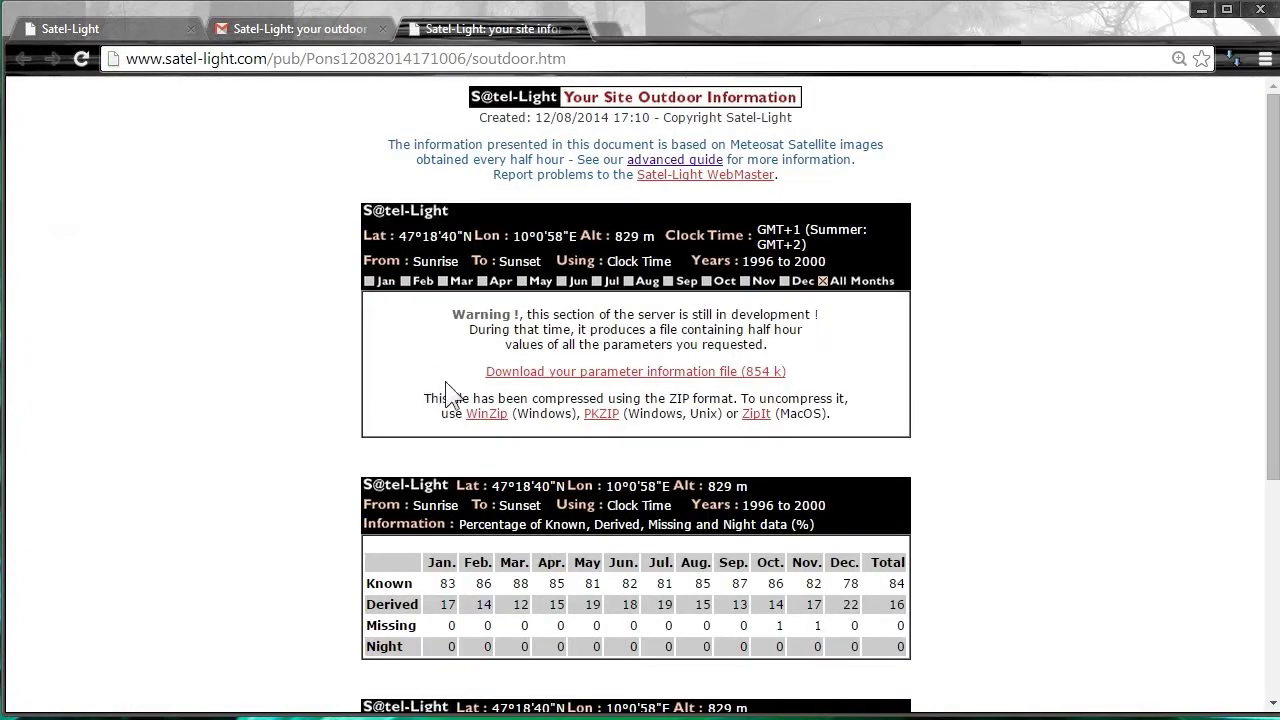
left_click(580, 376)
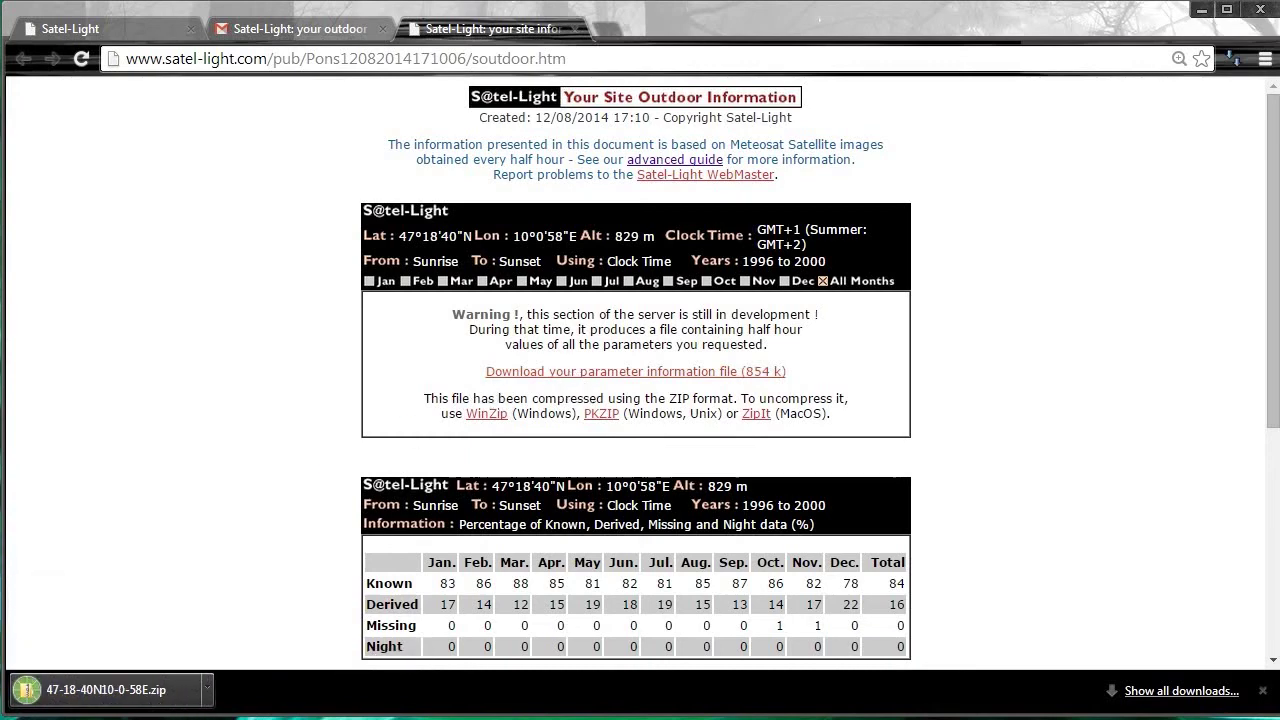
- Extract 47-18-40N10-0-58E.zip in Downloads with 7-Zip Extract Here and select the resulting .tsv
left_click(100, 689)
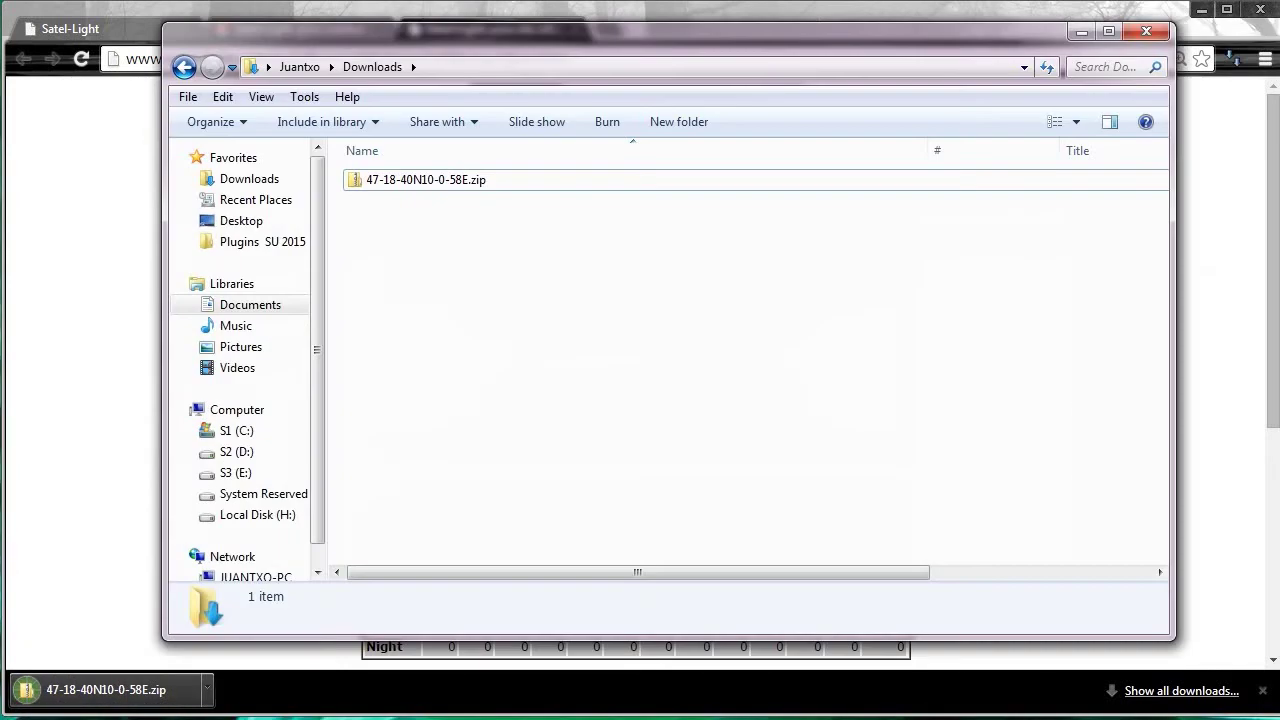
right_click(431, 192)
mouse_move(518, 306)
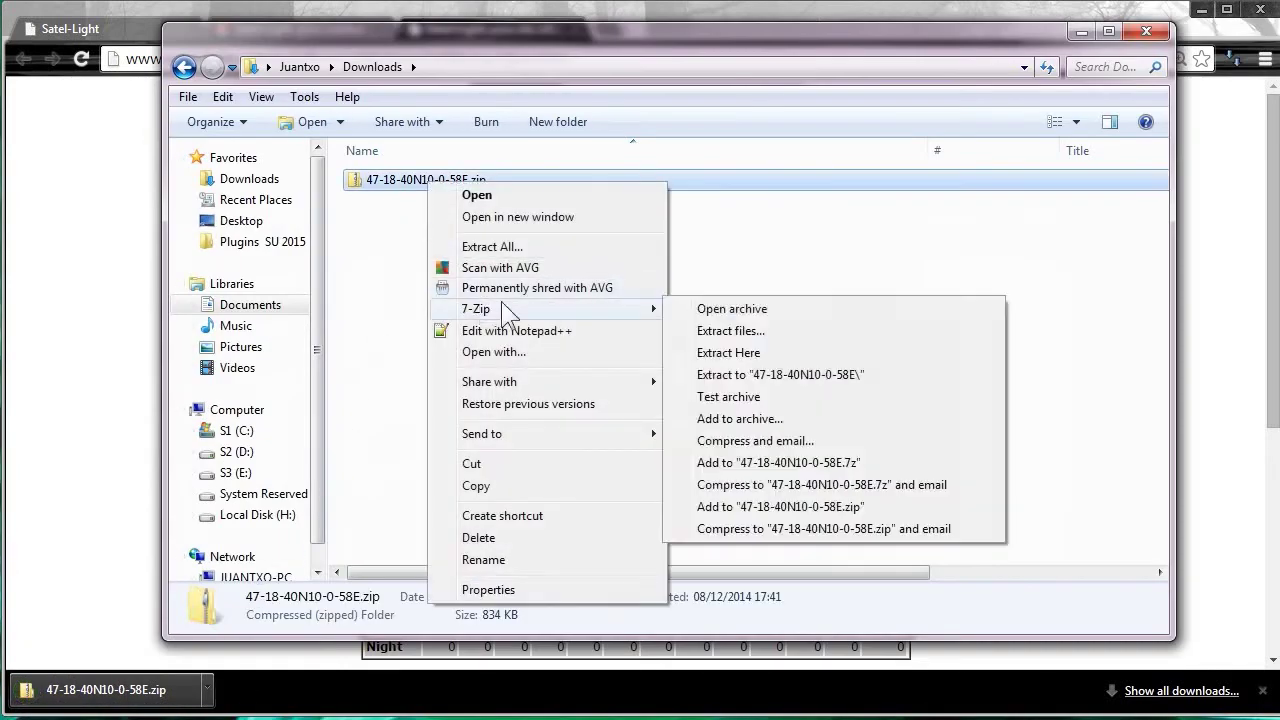
left_click(748, 353)
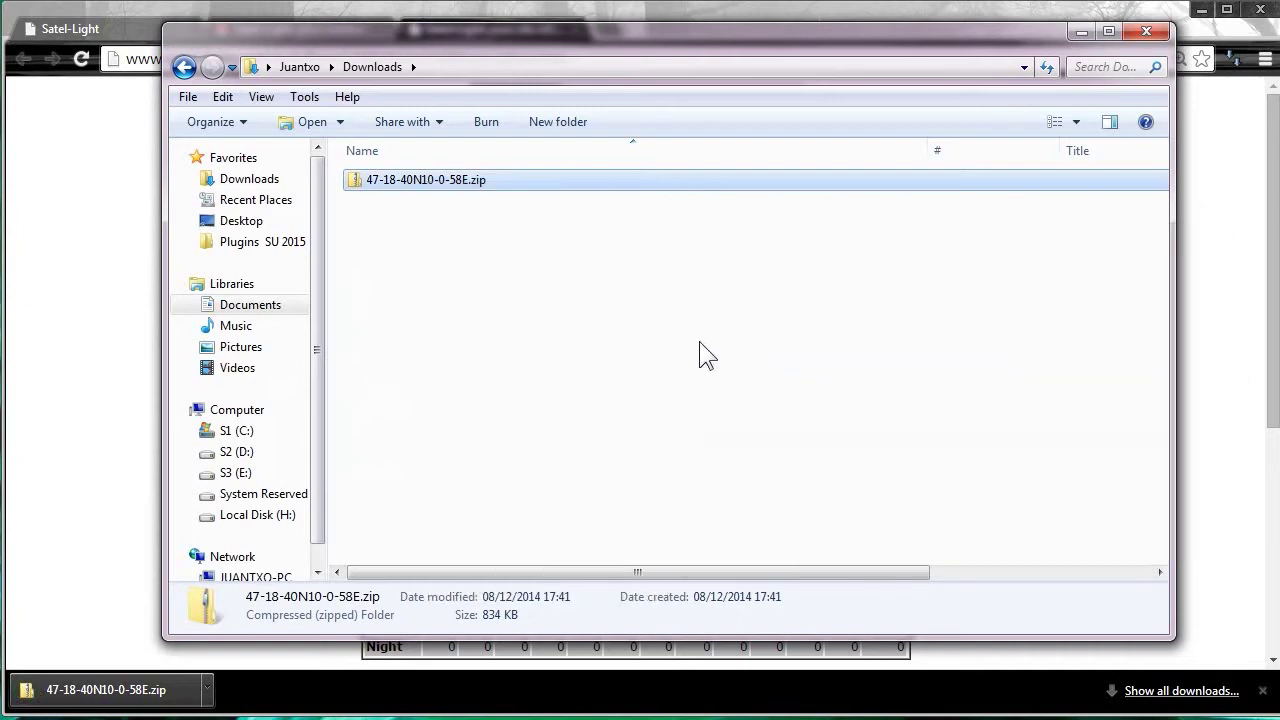
left_click(455, 182)
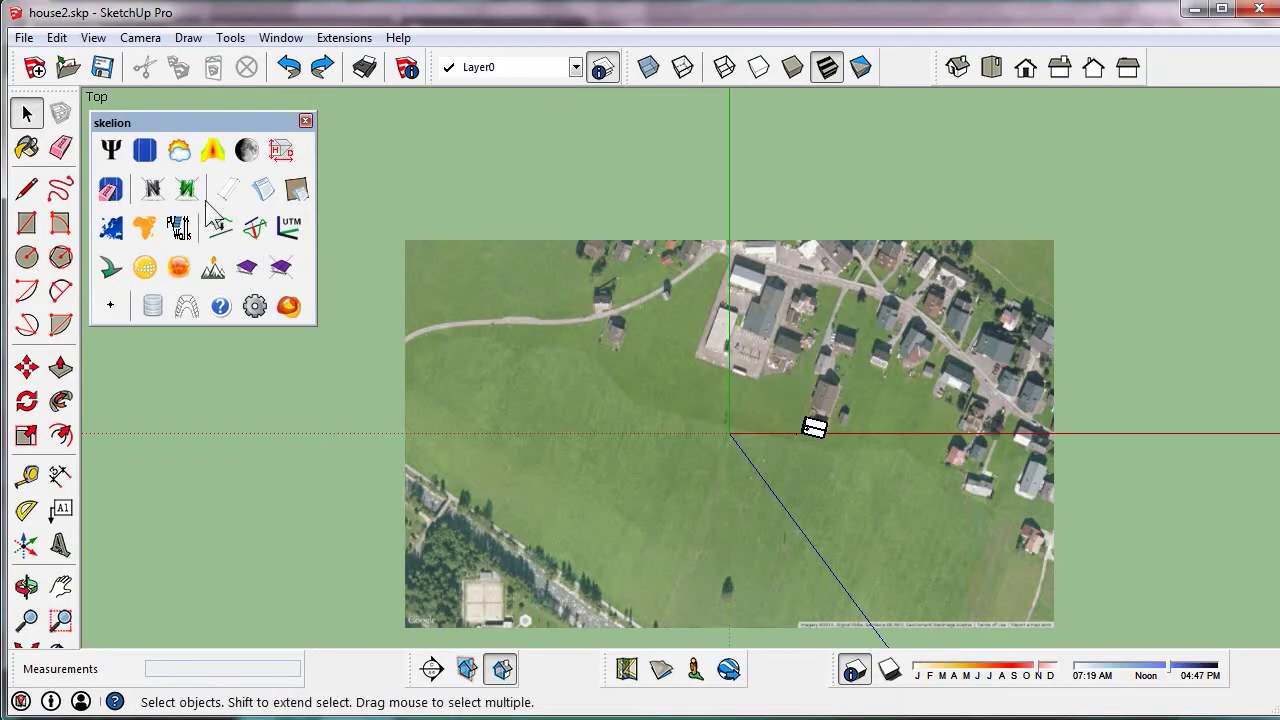
- Load 47-18-40N10-0-58E.tsv as the Satel-light file (Europe) in Skelion's Meteorological data dialog
left_click(184, 158)
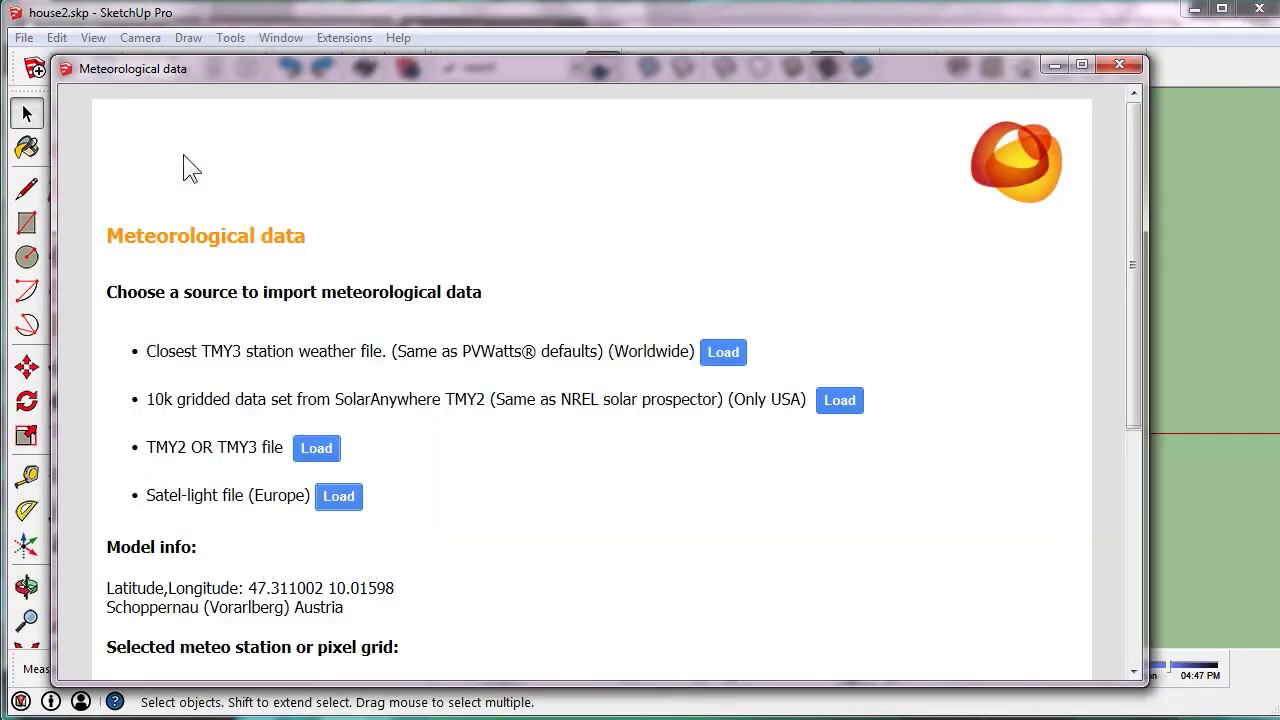
left_click(334, 498)
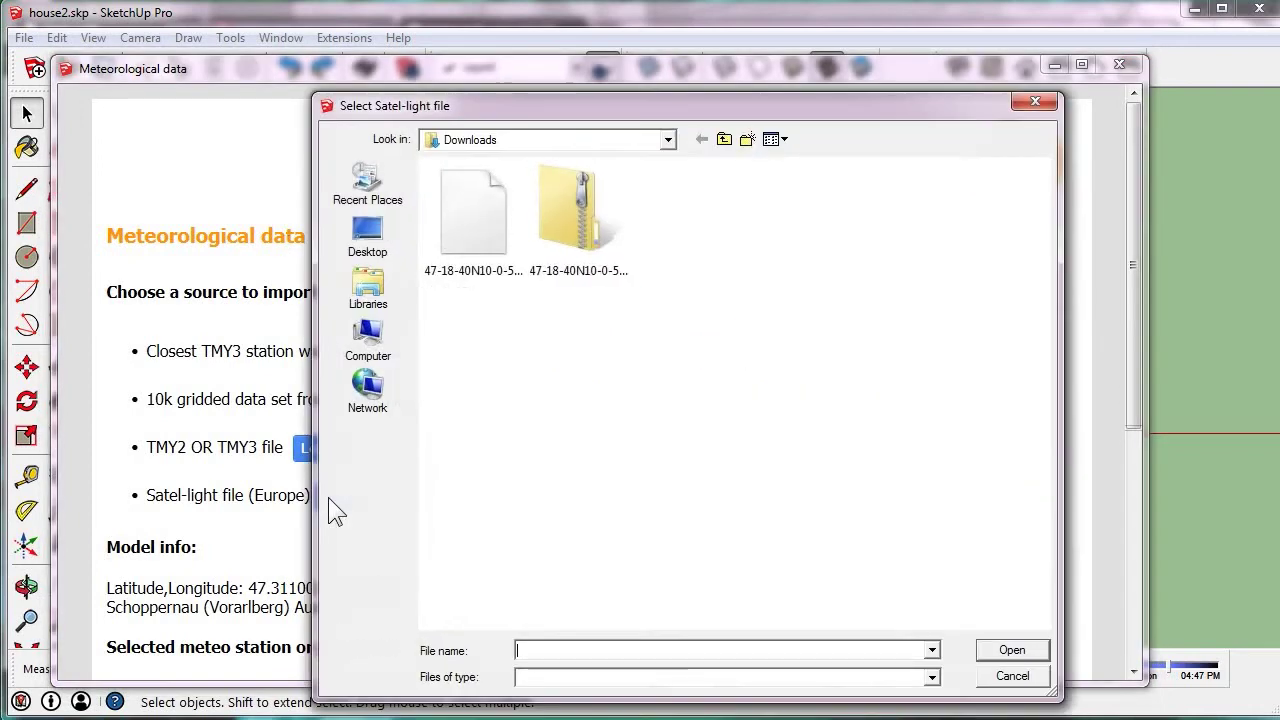
left_click(472, 231)
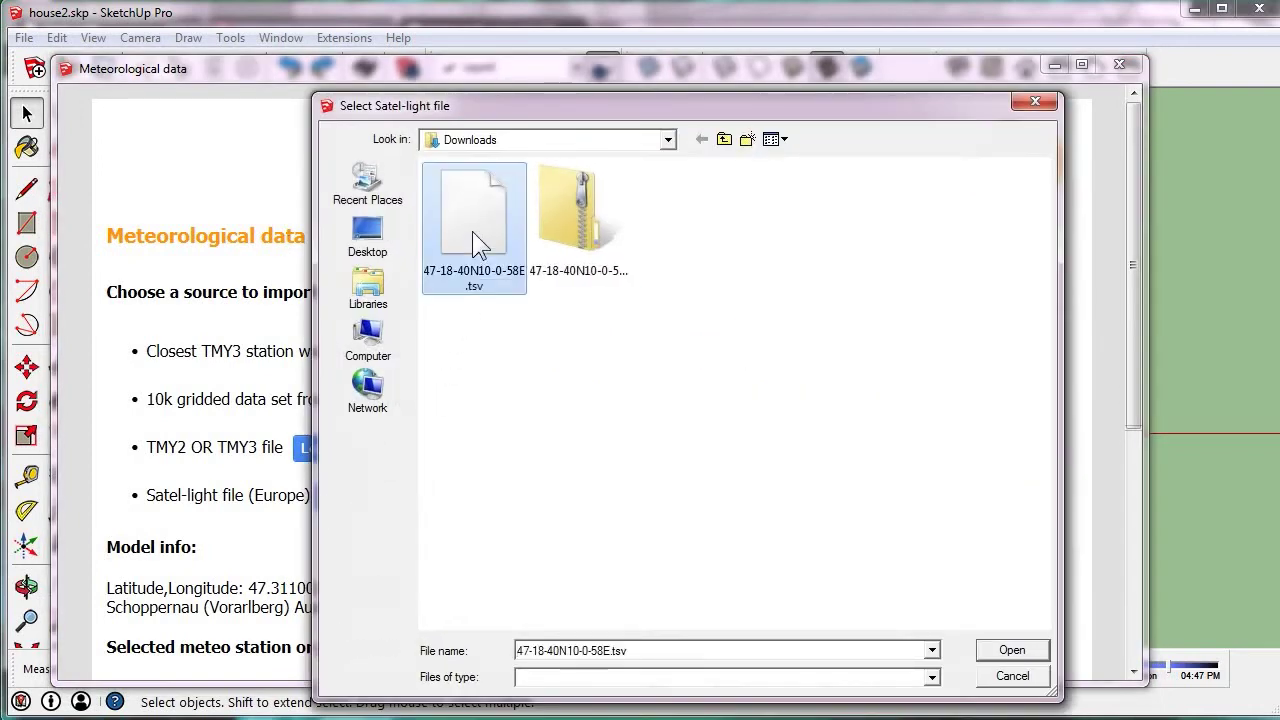
left_click(995, 650)
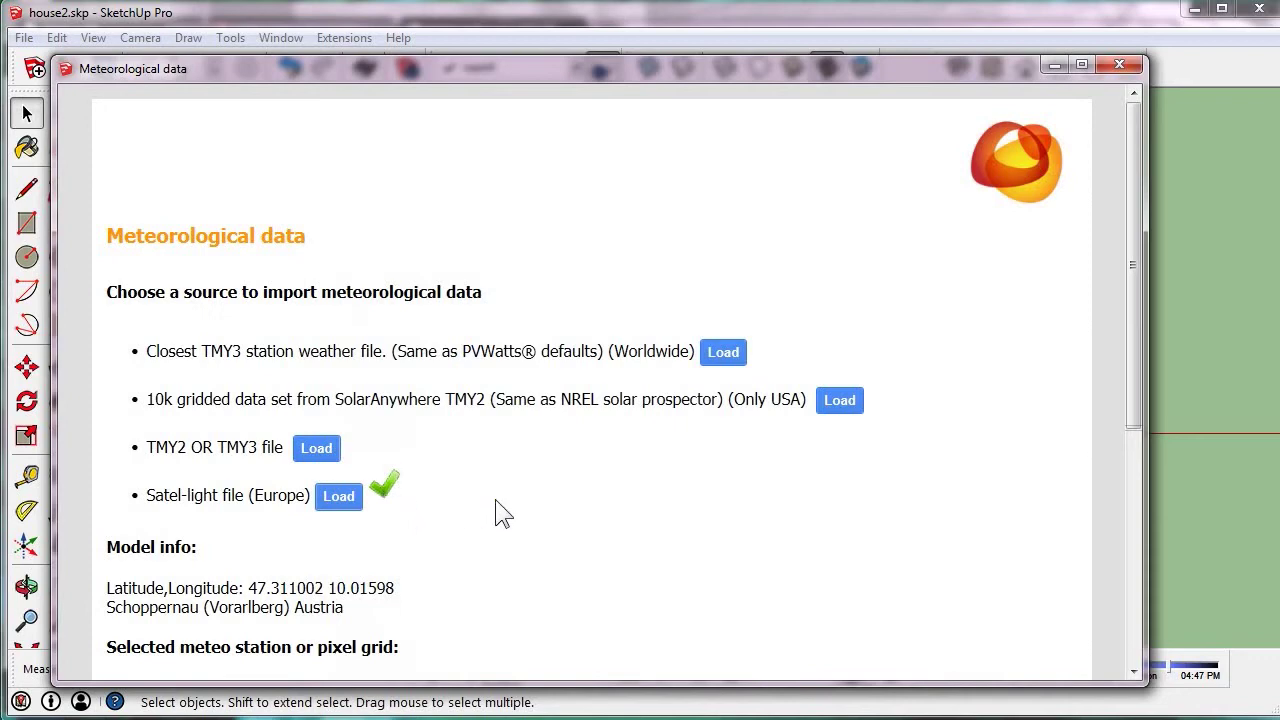
left_click_drag(1140, 163, 1149, 325)
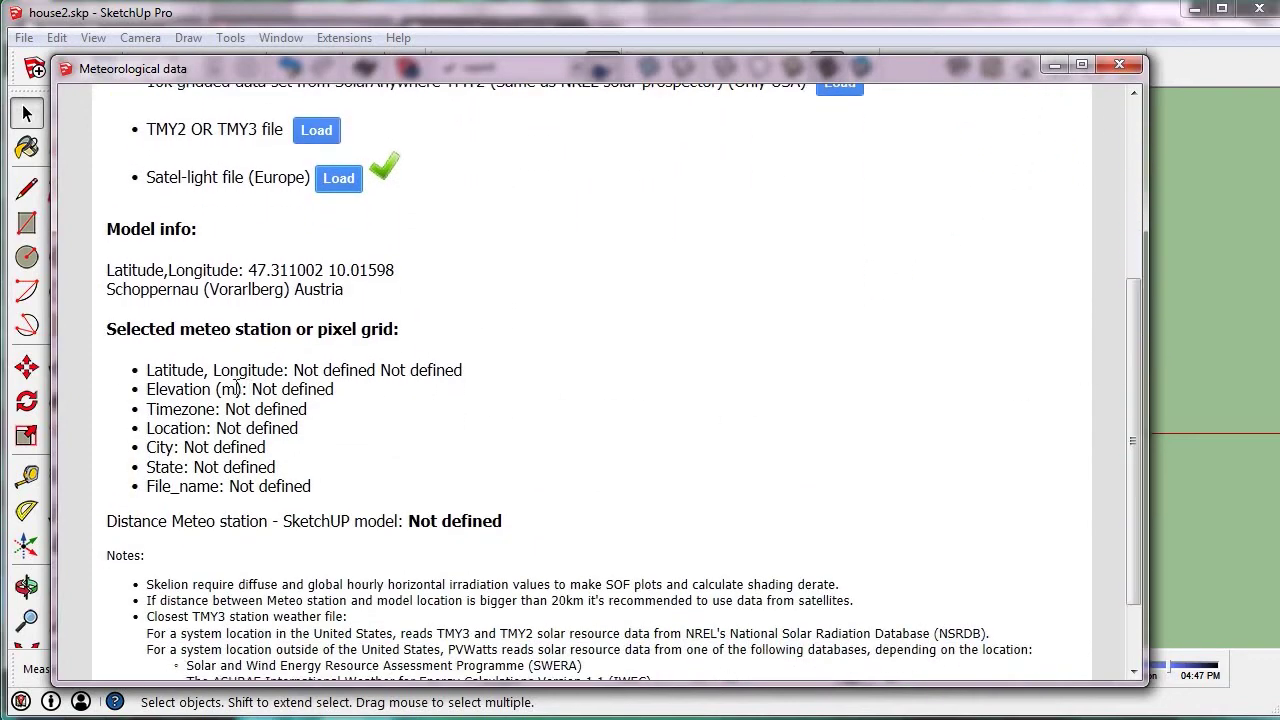